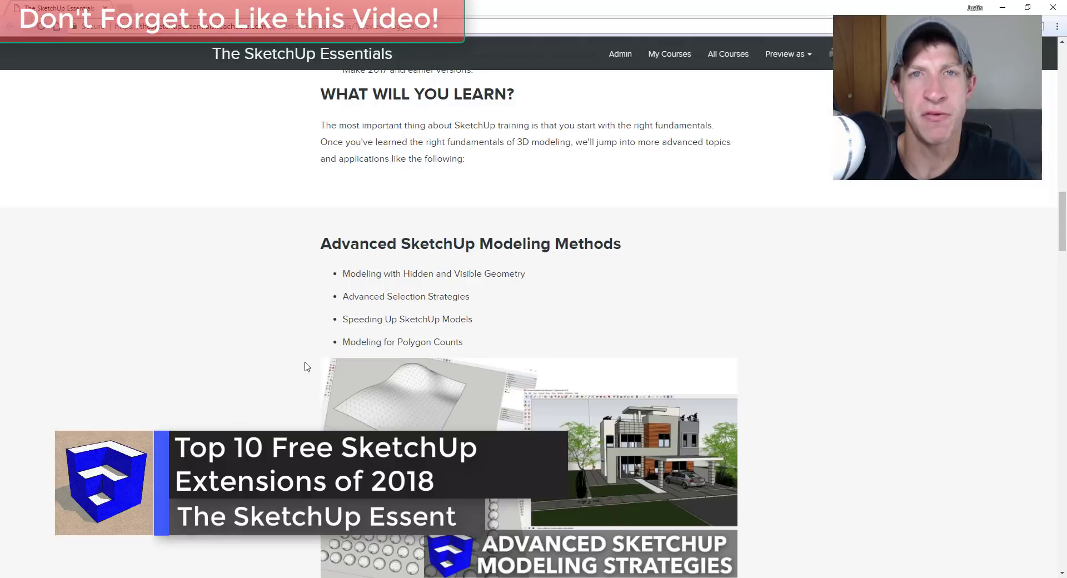
- Look through the course page's module outlines, from advanced modeling methods to interior design modeling
scroll(305, 364, down, 2)
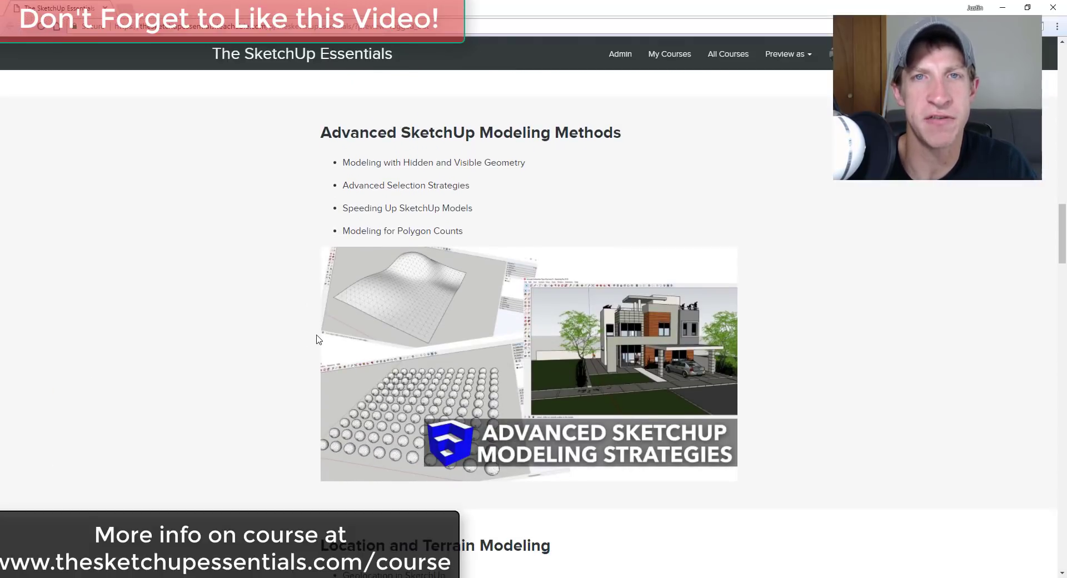
scroll(321, 312, down, 8)
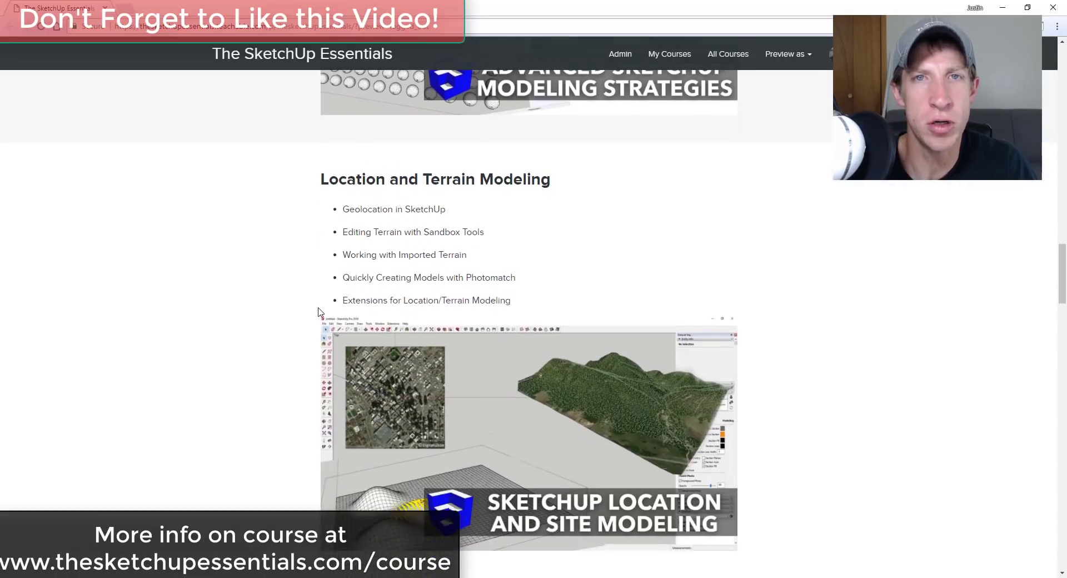
scroll(328, 253, down, 7)
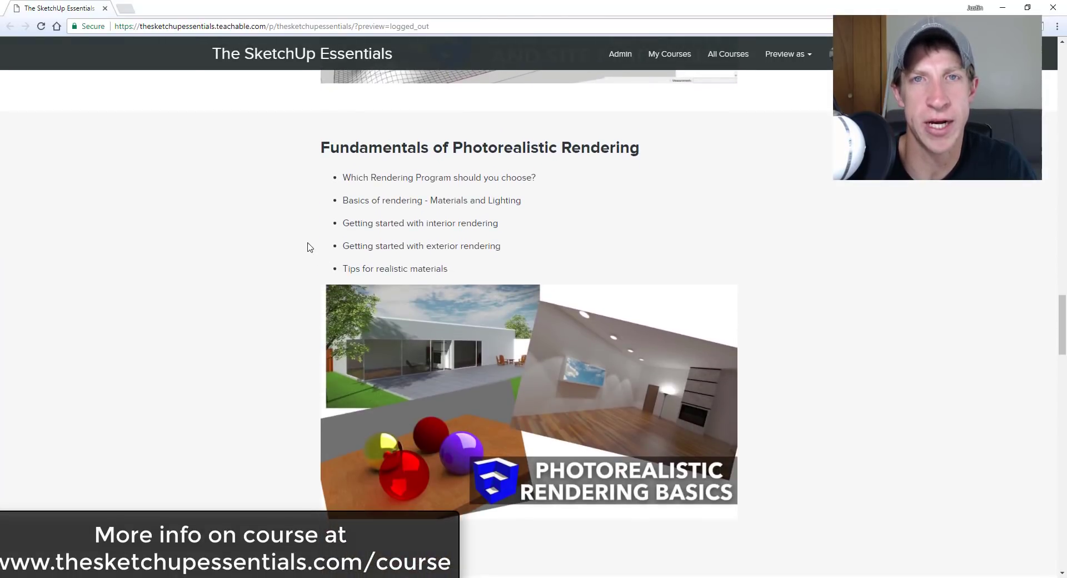
scroll(329, 260, down, 9)
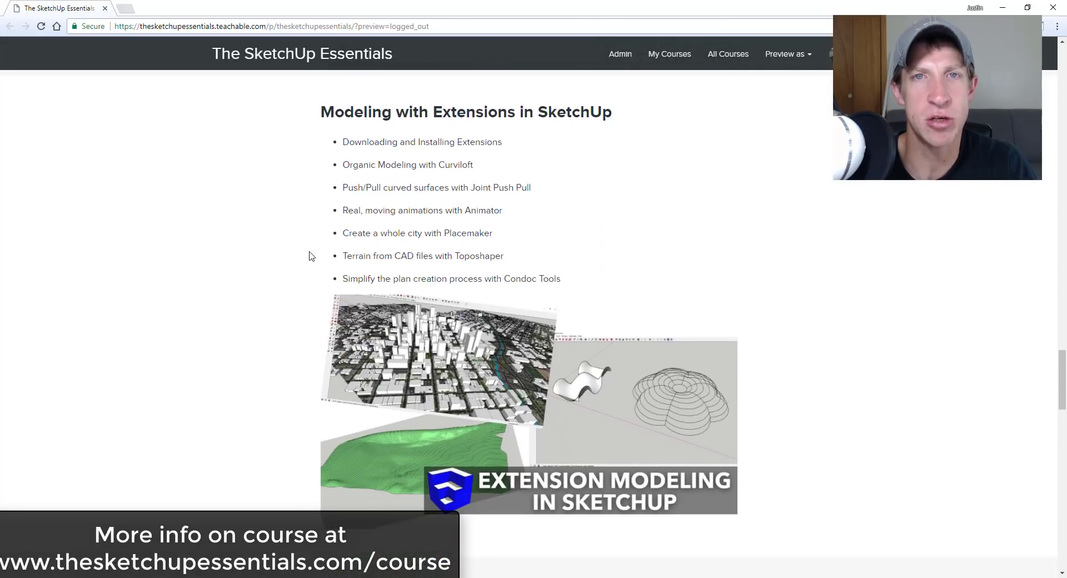
scroll(310, 256, down, 9)
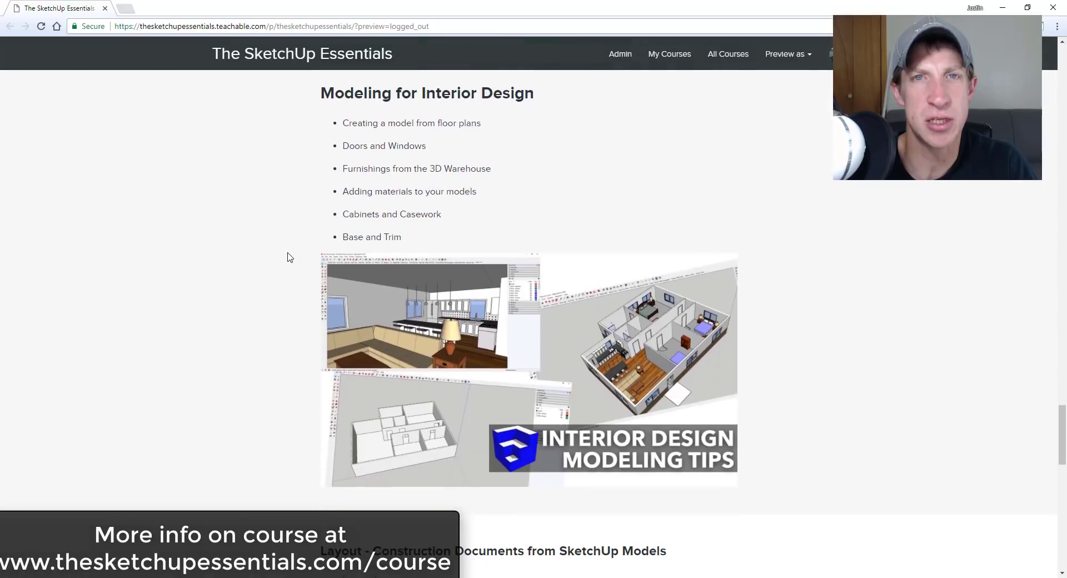
scroll(307, 210, down, 8)
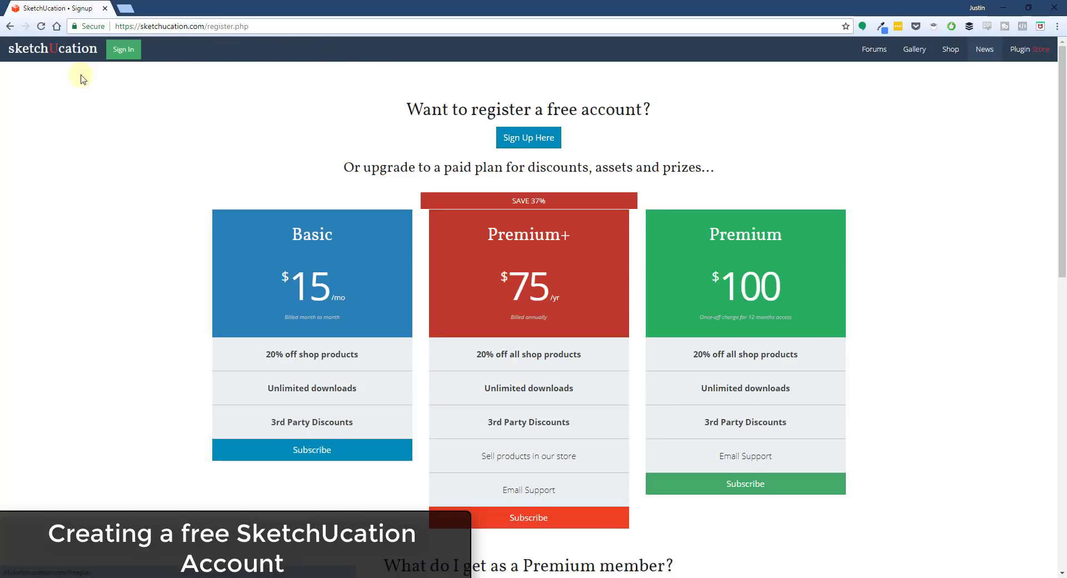
- Return to the SketchUcation home page
click(9, 27)
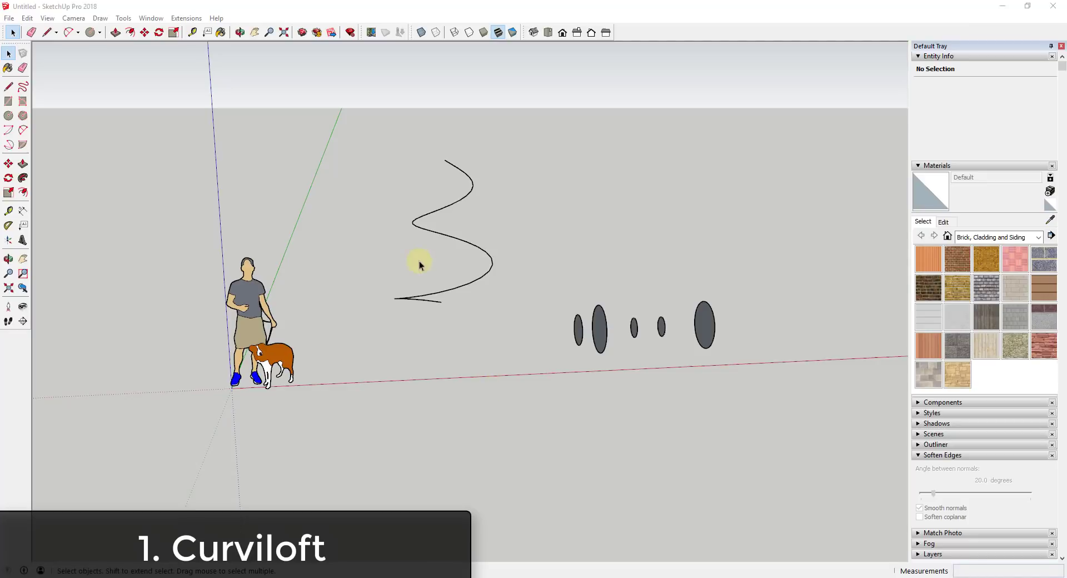
- In SketchUp, copy the winding curve straight up by about 1' 10"
mouse_move(340, 122)
mouse_down()
mouse_move(400, 203)
mouse_move(552, 352)
mouse_up()
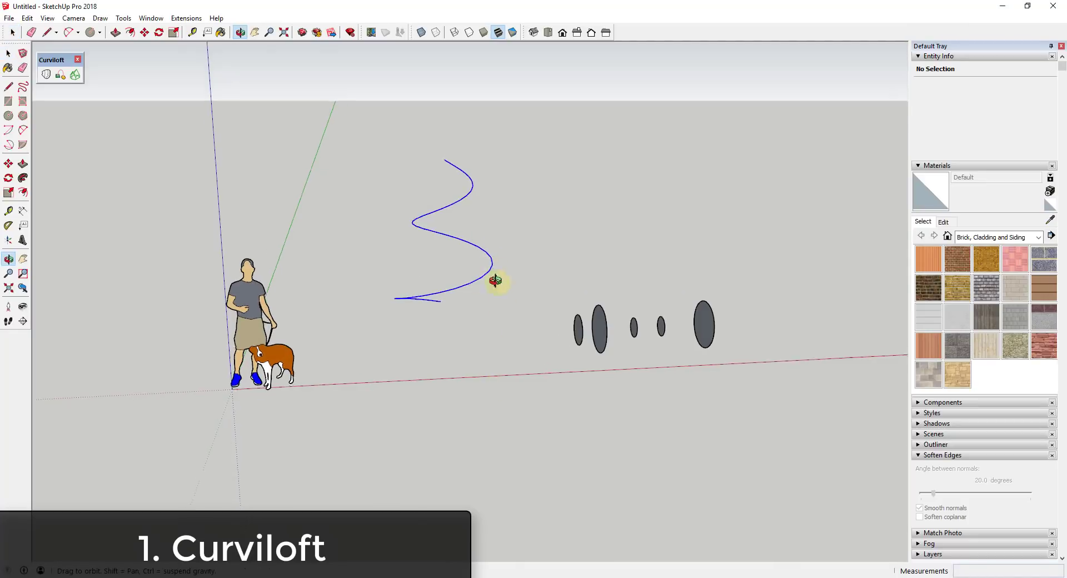
middle_drag(496, 350, 457, 301)
key(m)
key(ctrl)
click(443, 297)
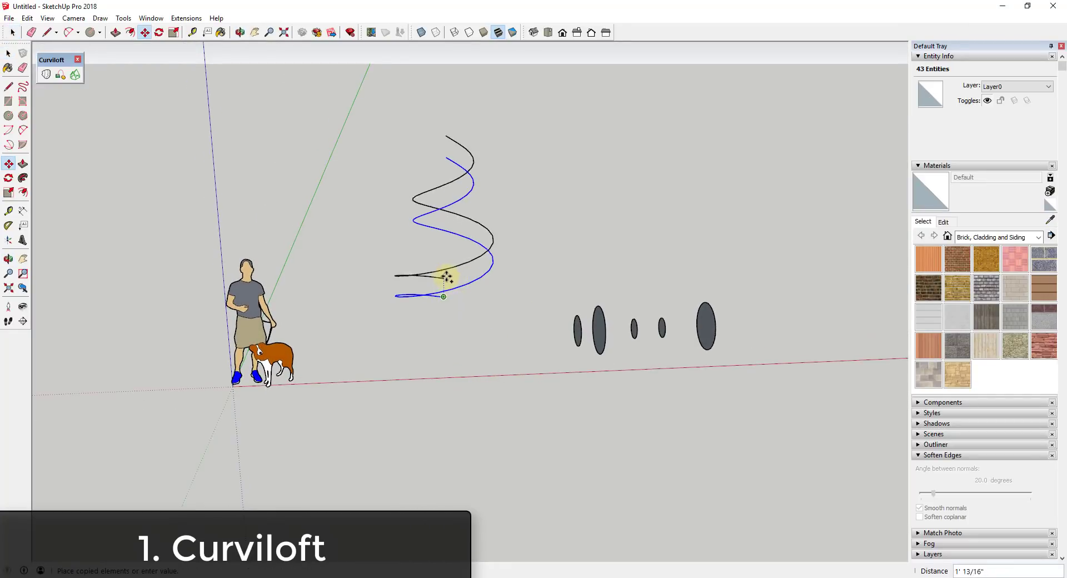
click(446, 265)
- Join the matching ends of the two winding curves with a vertical line at each end
key(l)
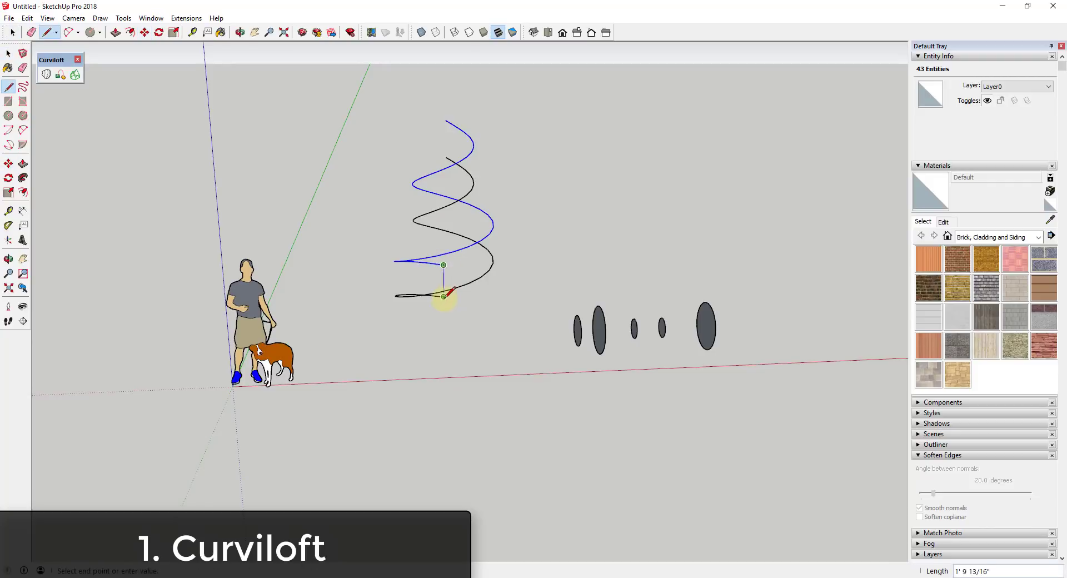
click(444, 296)
key(space)
click(445, 157)
key(space)
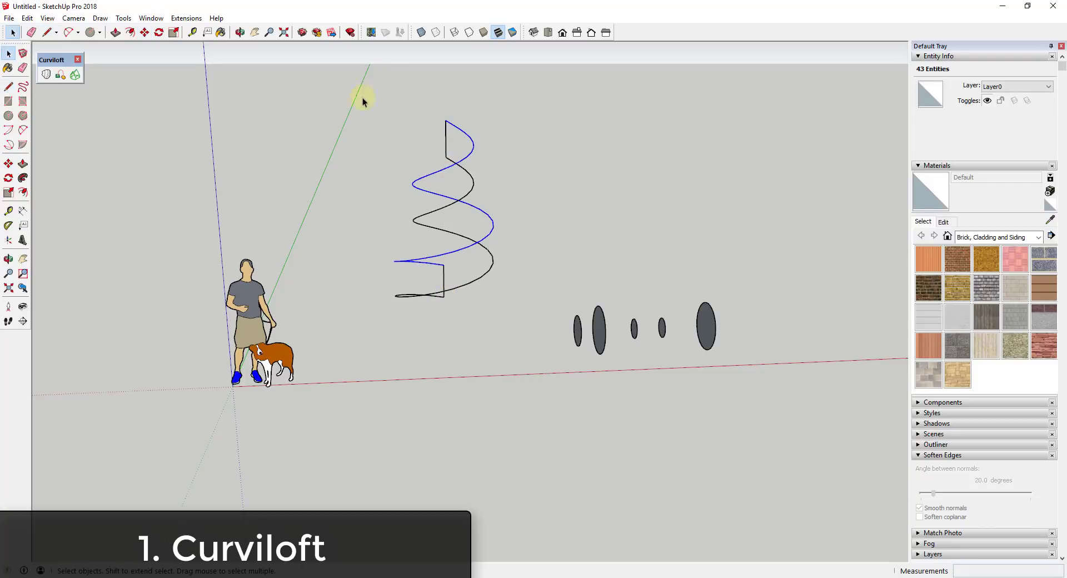
- Select the closed outline of both curves and generate a Curviloft skin surface across it
drag(505, 330, 505, 330)
middle_drag(504, 330, 581, 270)
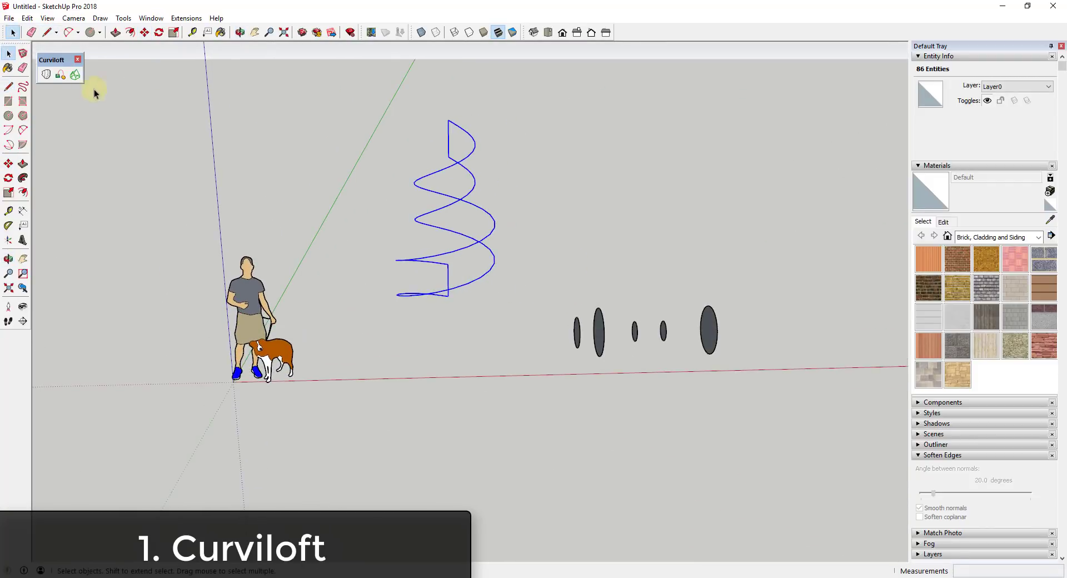
click(74, 74)
middle_drag(322, 211, 346, 246)
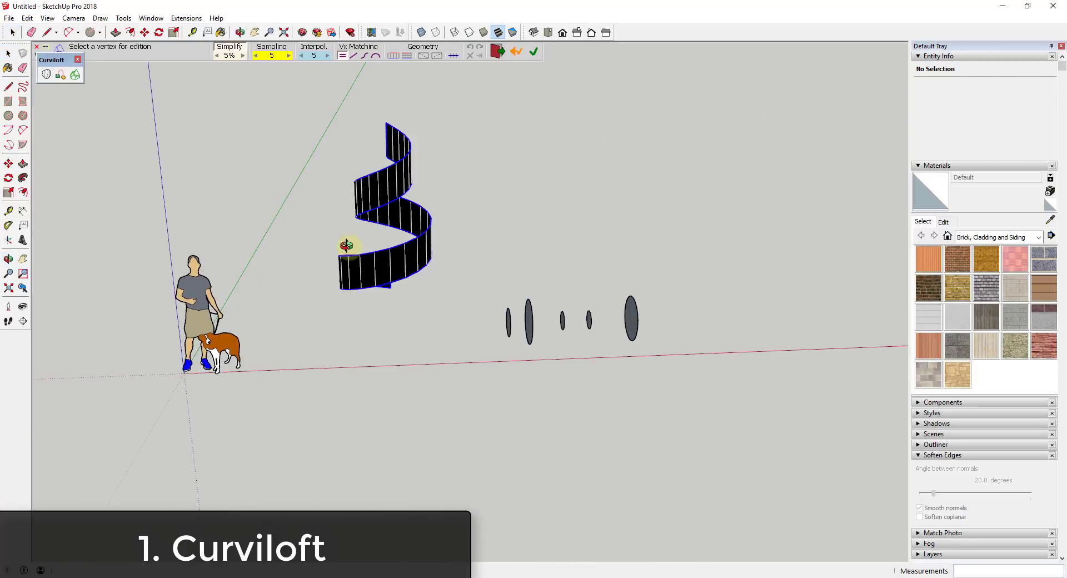
click(506, 193)
click(493, 276)
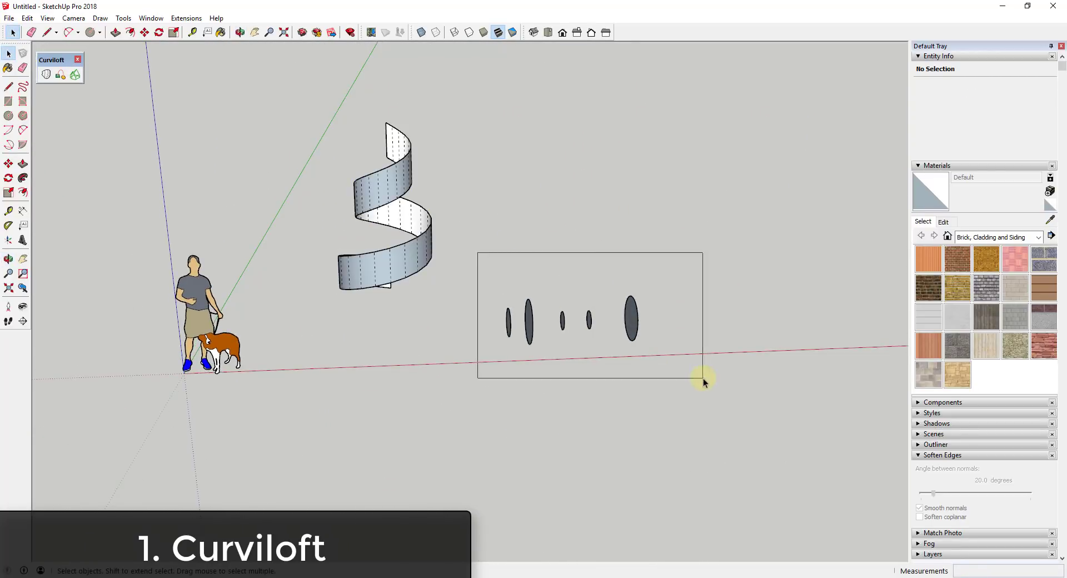
- Select the row of five circles and preview a Curviloft Loft by Spline through them
drag(704, 380, 704, 381)
click(46, 75)
scroll(556, 300, up, 5)
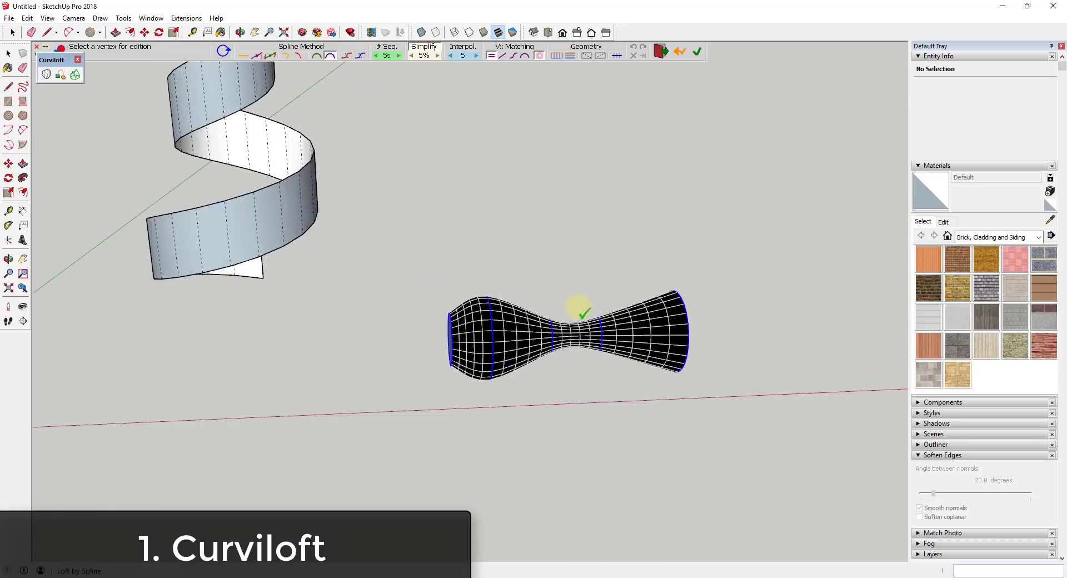
- Compare several spline methods for the circle loft and generate the resulting surface
click(316, 56)
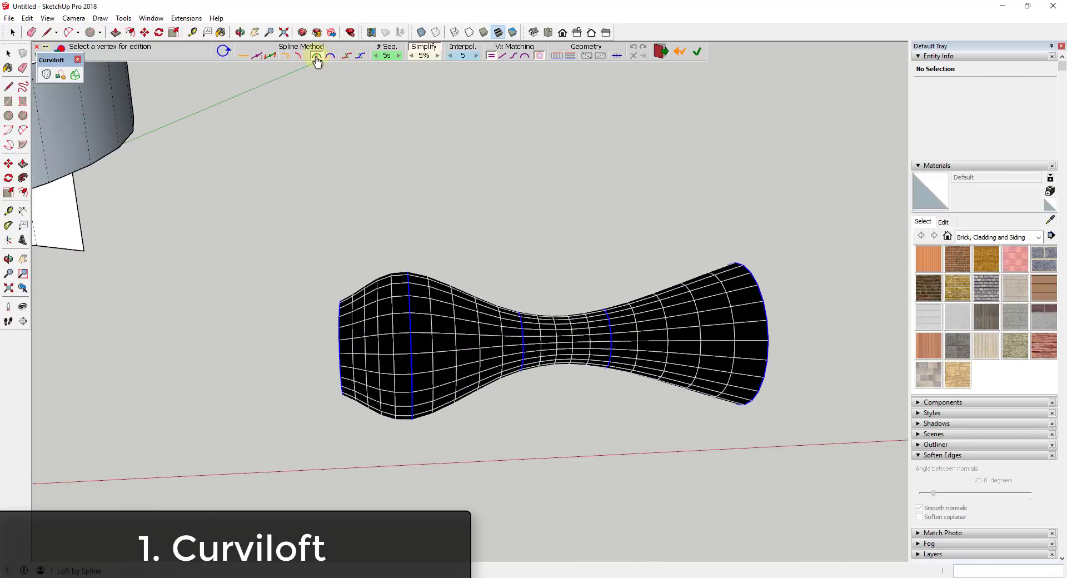
click(300, 56)
click(287, 57)
click(301, 56)
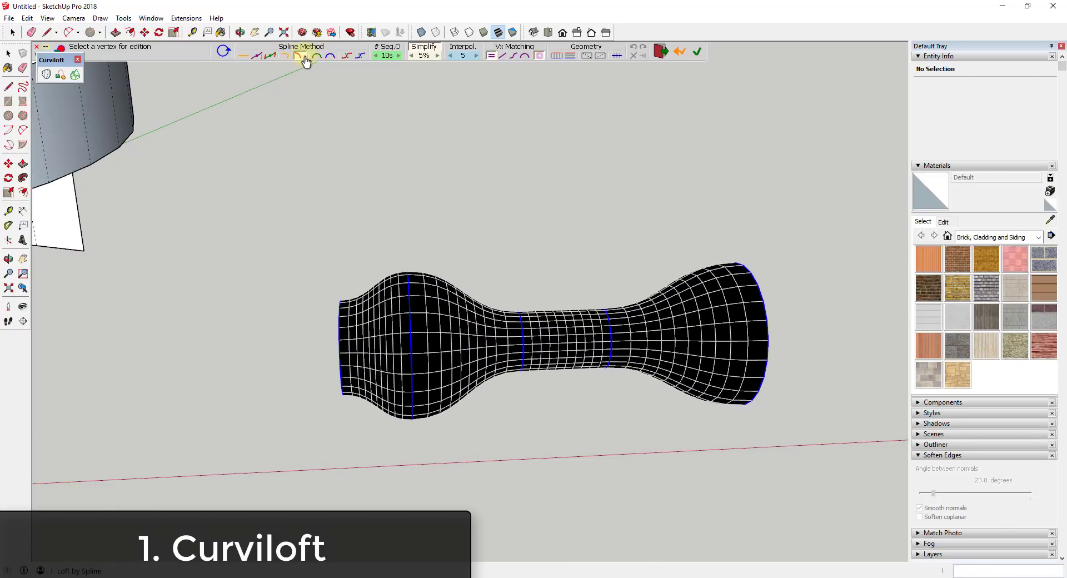
click(315, 58)
click(584, 226)
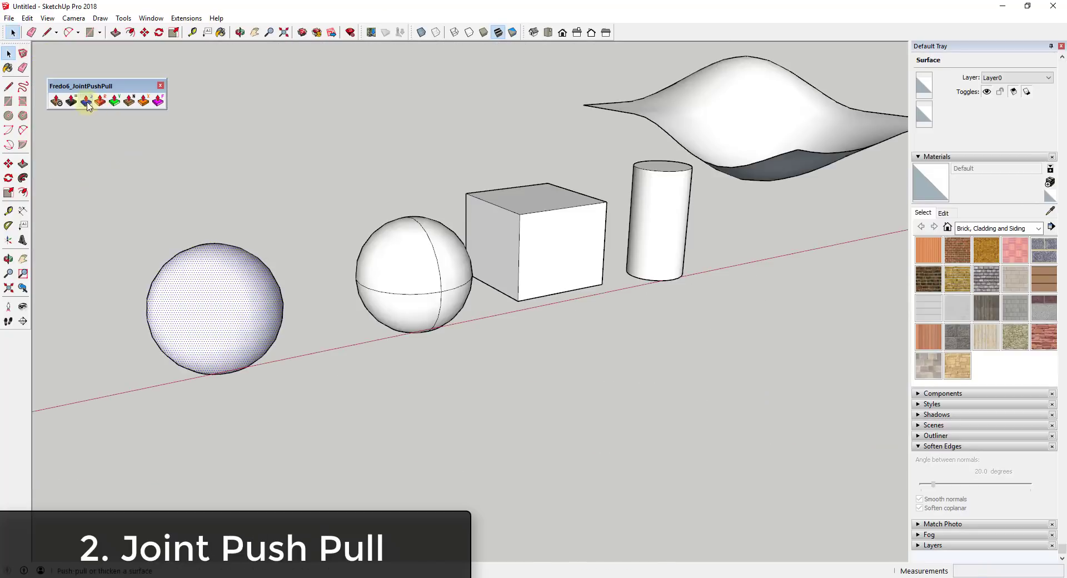
- Offset the whole surface of the first sphere outward with Joint Push Pull
click(56, 100)
click(211, 248)
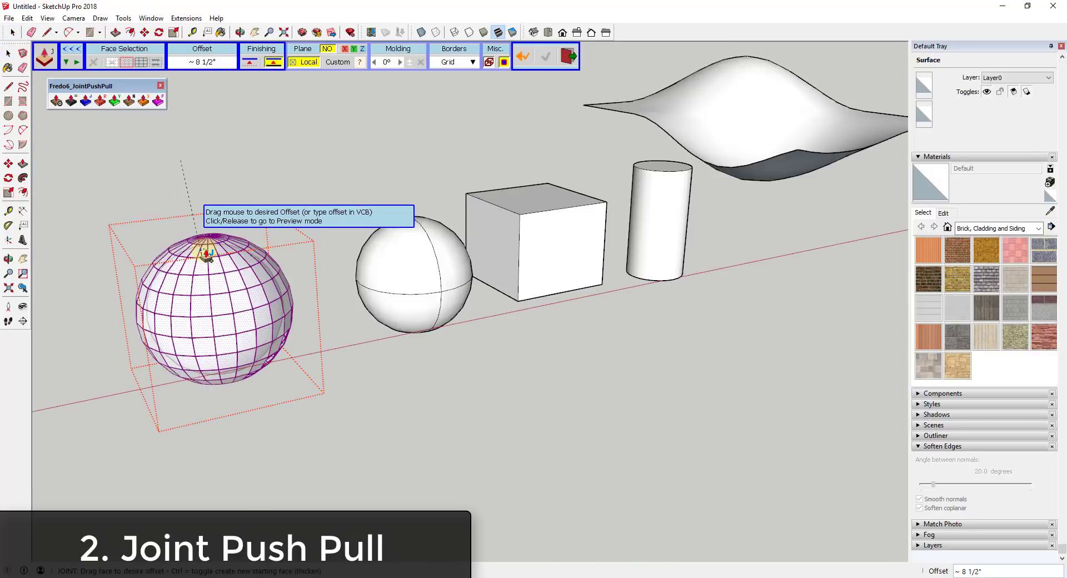
click(280, 308)
- Thicken the upper segment of the divided second sphere by about 10 13/16" with Joint Push Pull
middle_drag(407, 324, 339, 294)
key(space)
click(388, 256)
click(86, 101)
click(383, 240)
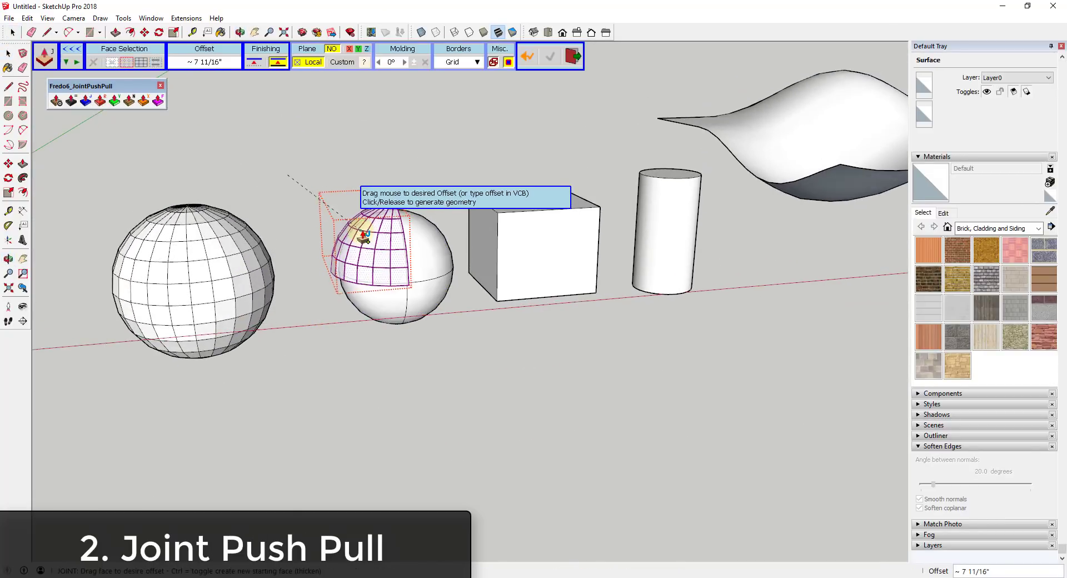
click(367, 239)
- Thicken the lower segment of the divided sphere outward with Joint Push Pull
middle_drag(452, 322, 295, 279)
key(space)
click(361, 268)
click(86, 100)
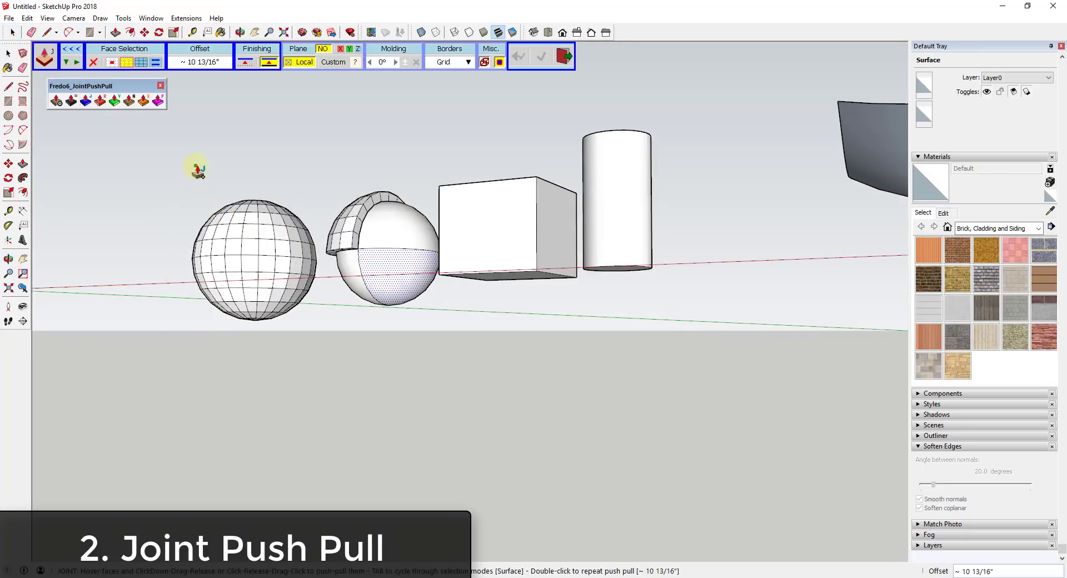
click(384, 265)
click(405, 283)
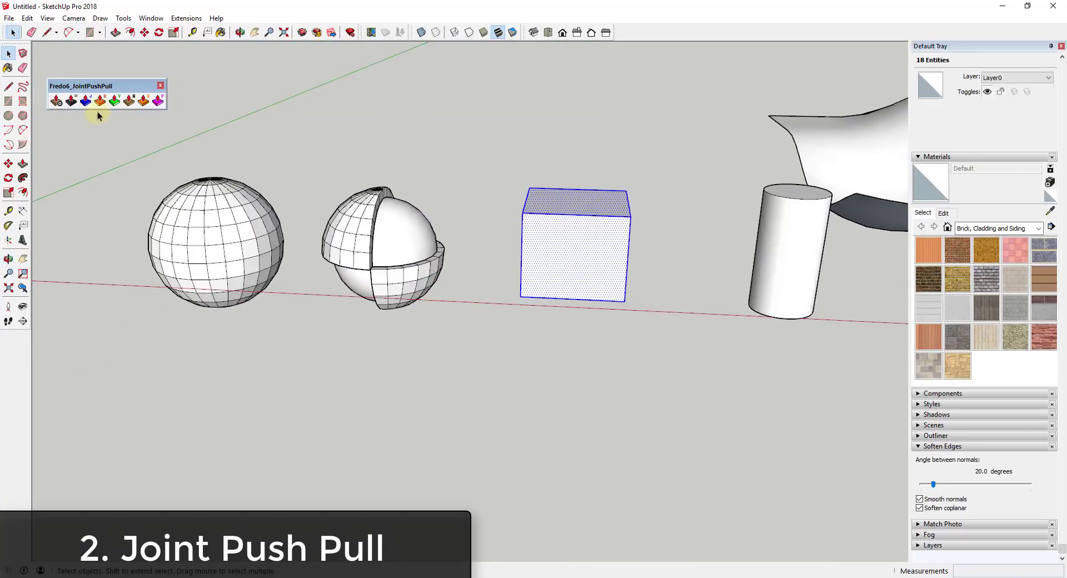
- Expand the box with Round Push Pull by about 1' 2 3/8" and toggle the hidden geometry display
click(100, 100)
drag(615, 178, 667, 212)
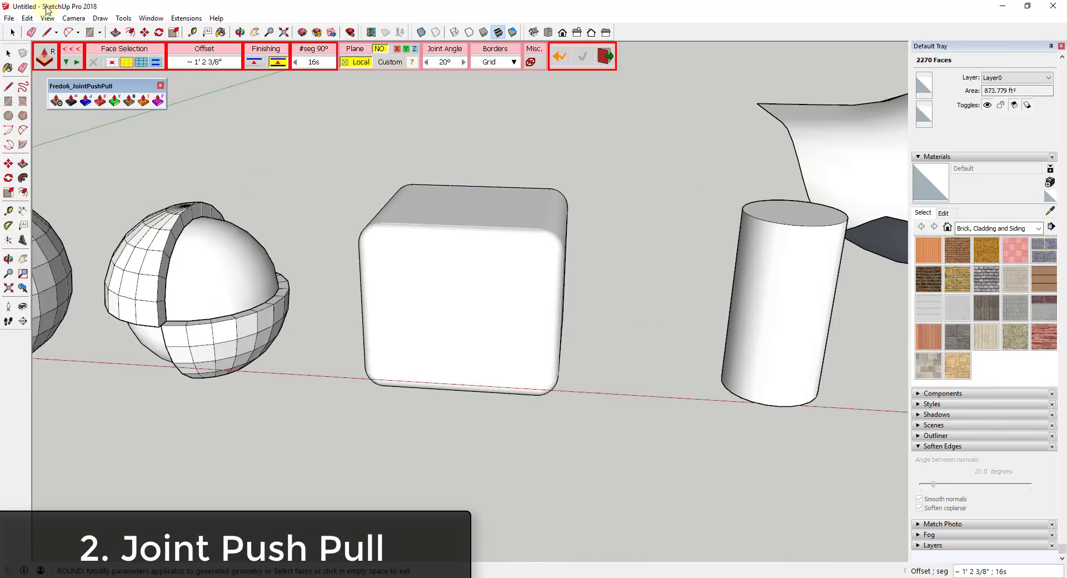
click(48, 18)
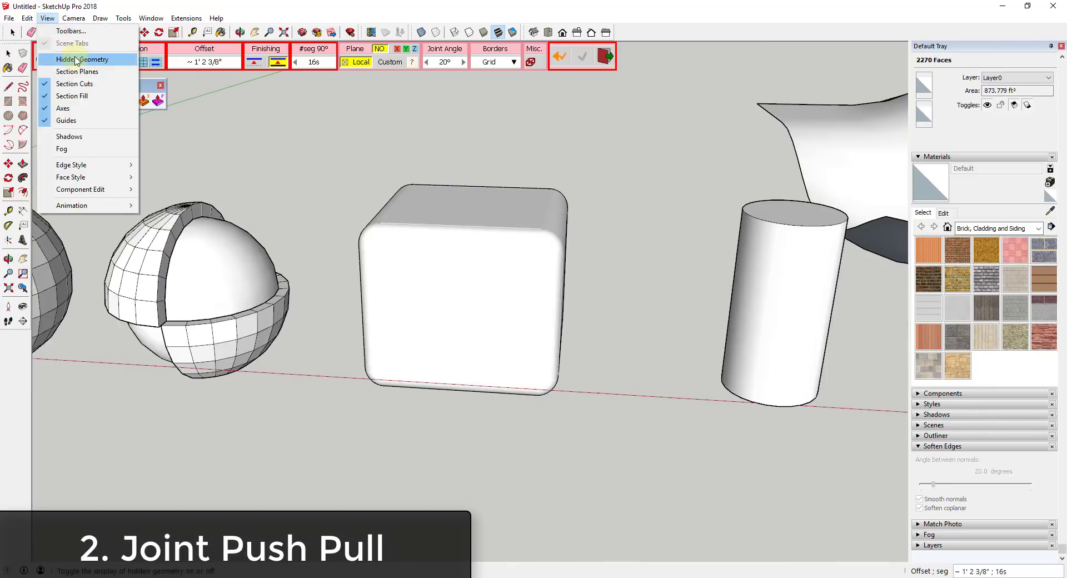
click(89, 62)
- Thicken the cylinder's side surface outward with Round Push Pull
key(o)
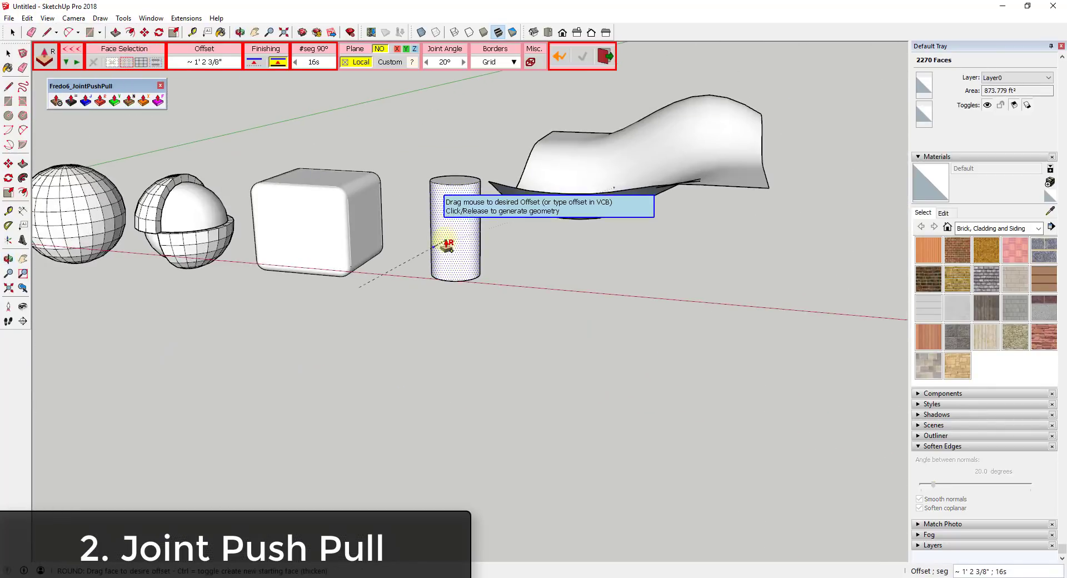
click(443, 244)
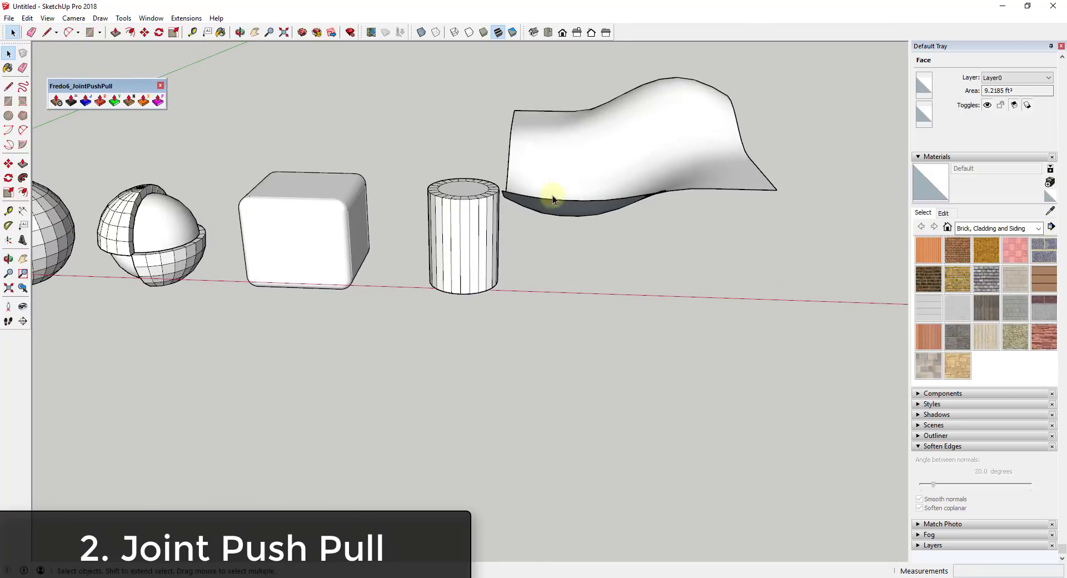
- Select the wavy surface and move it farther away from the cylinder
click(563, 168)
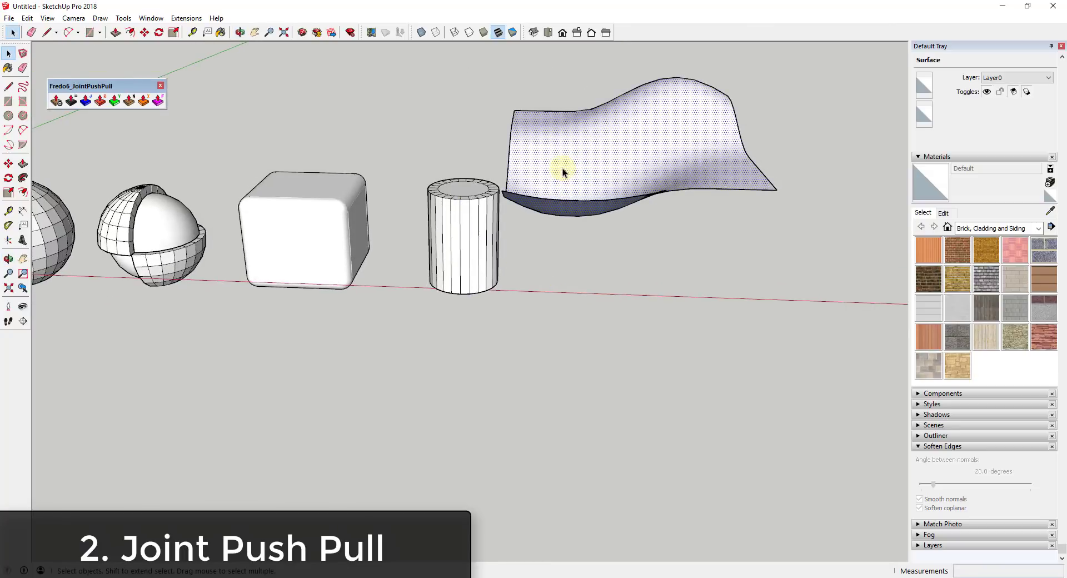
key(m)
click(660, 176)
- Extrude the wavy surface downward by about 4' 5" with Vector Push Pull to form a solid block
click(115, 100)
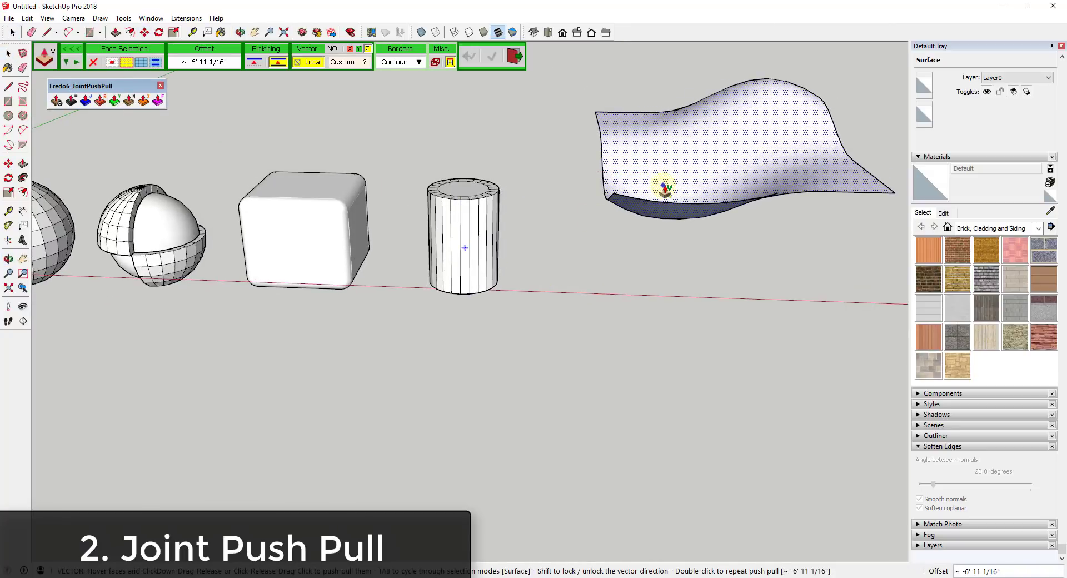
mouse_move(665, 191)
mouse_down()
mouse_move(662, 226)
mouse_move(627, 234)
mouse_up()
scroll(626, 233, down, 5)
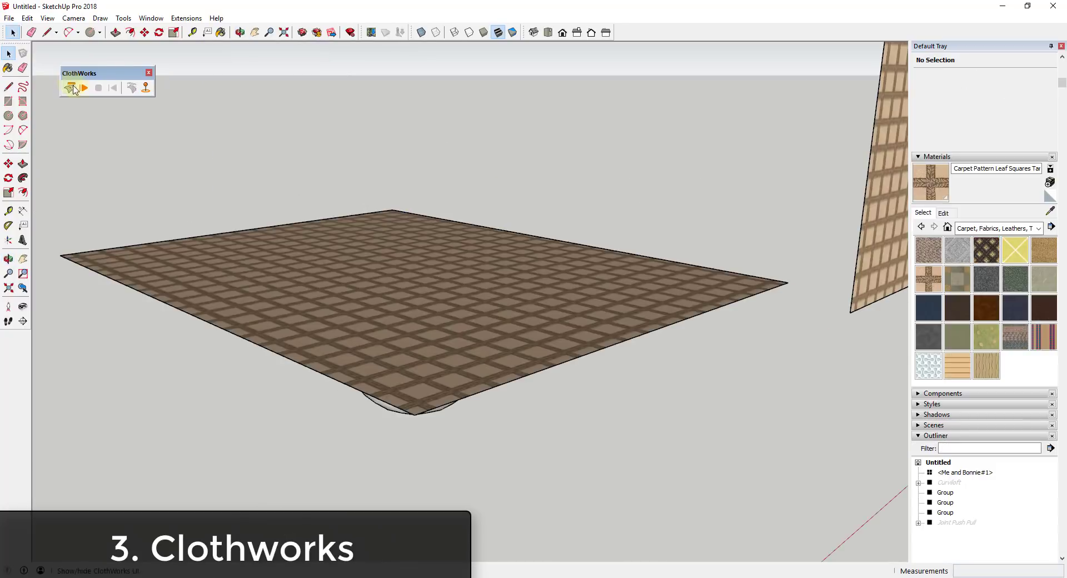
- Run the ClothWorks simulation to drape the patterned cloth over the object beneath it, and stop it
click(84, 87)
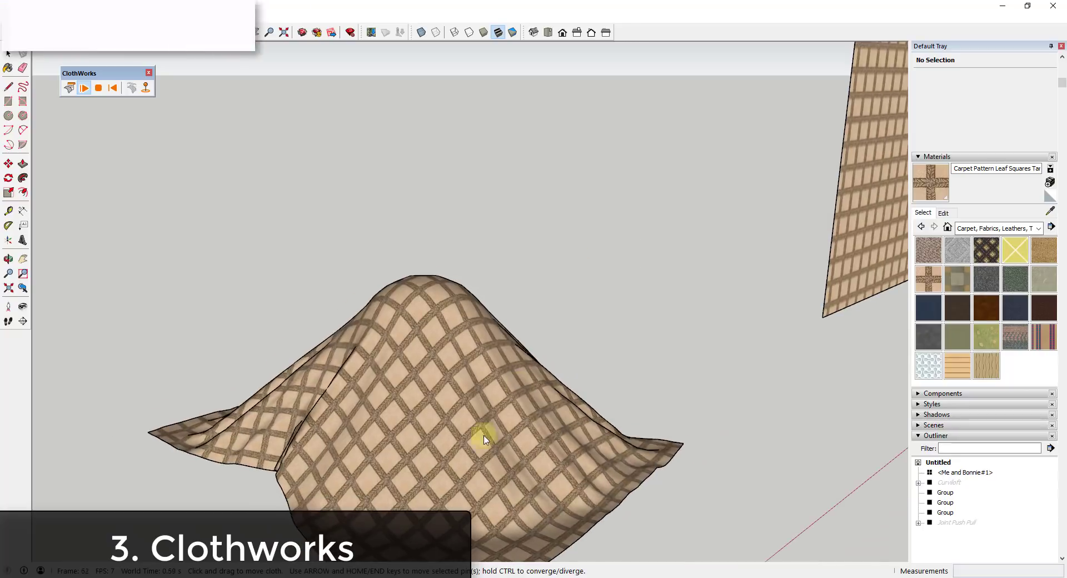
middle_drag(459, 510, 387, 531)
key(space)
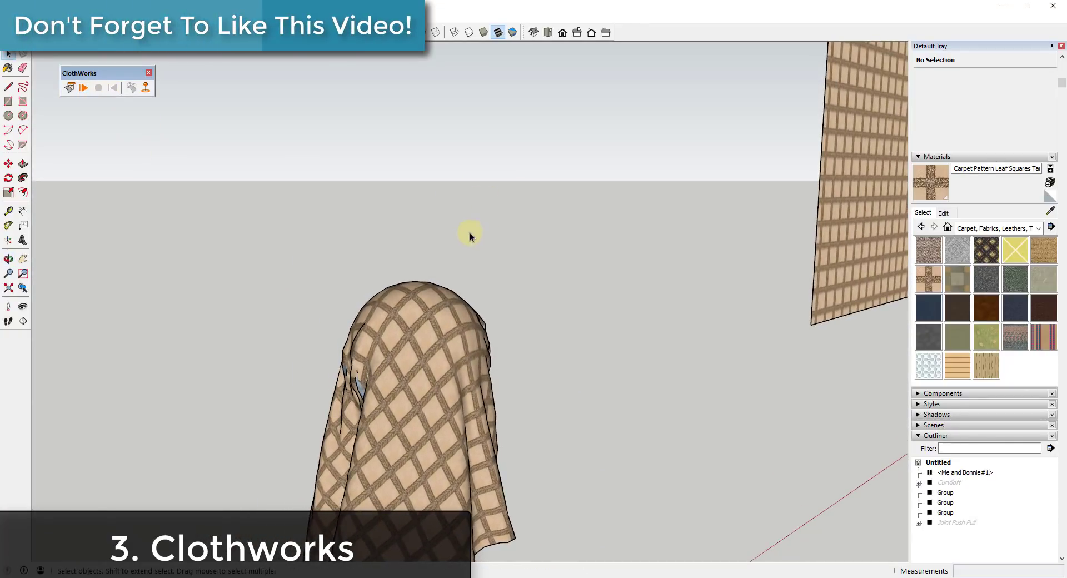
- Pin the vertical patterned panel at its two upper corners and the middle of its upper edge with ClothWorks
scroll(438, 367, down, 3)
scroll(436, 444, up, 2)
scroll(399, 435, down, 5)
scroll(407, 424, up, 3)
scroll(628, 179, up, 1)
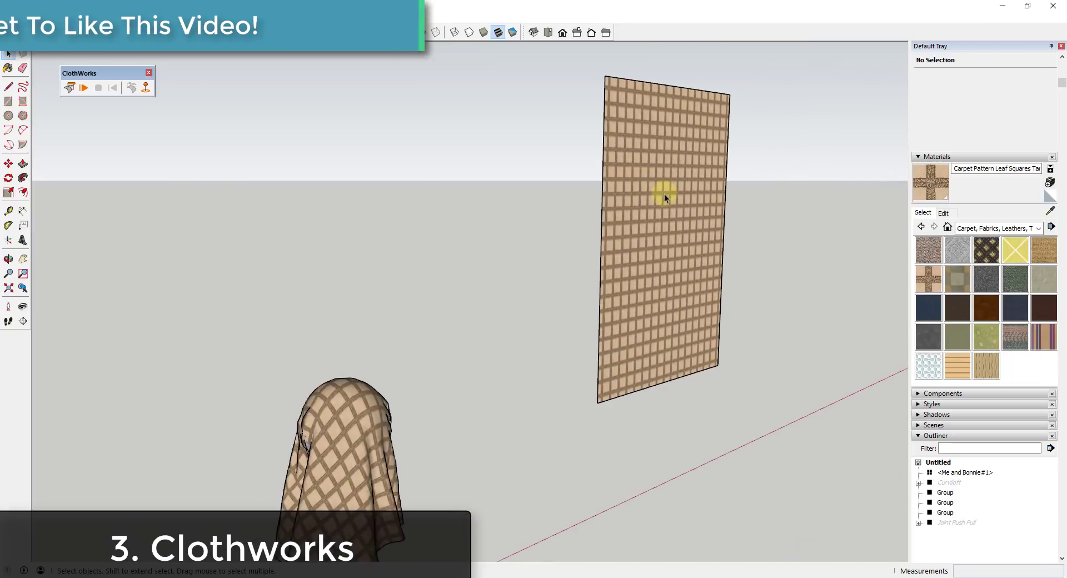
shift+middle_drag(665, 194, 483, 296)
click(146, 87)
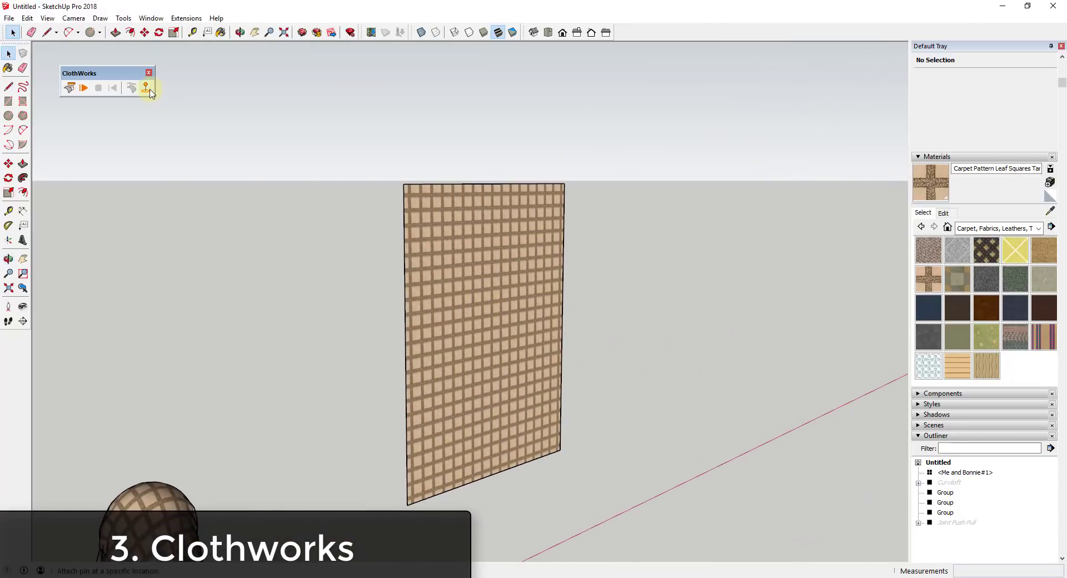
click(403, 174)
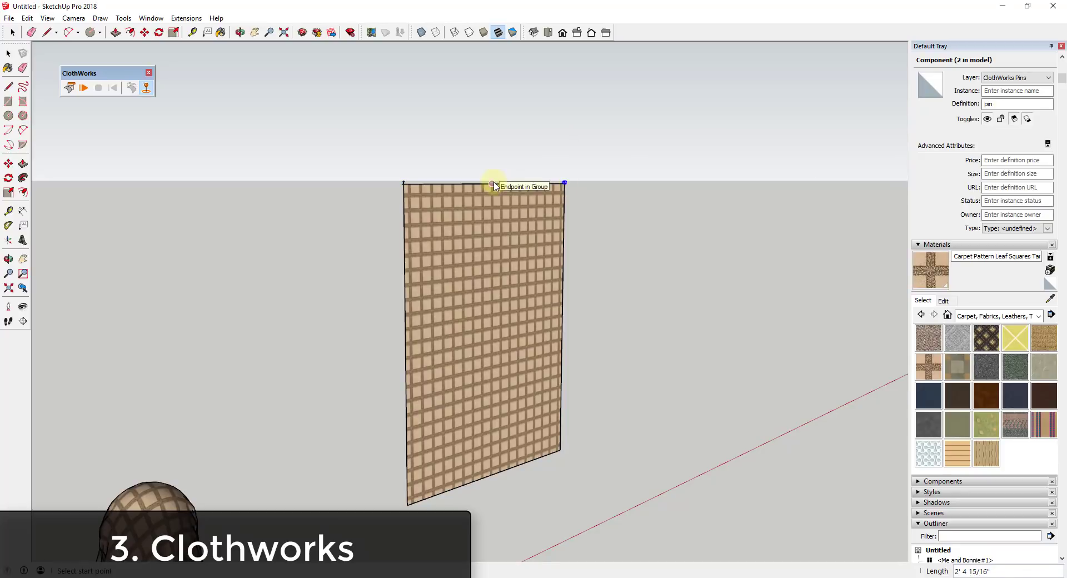
scroll(532, 364, up, 2)
scroll(440, 286, down, 1)
- Assign the pinned vertical panel as cloth in ClothWorks
key(space)
right_click(440, 286)
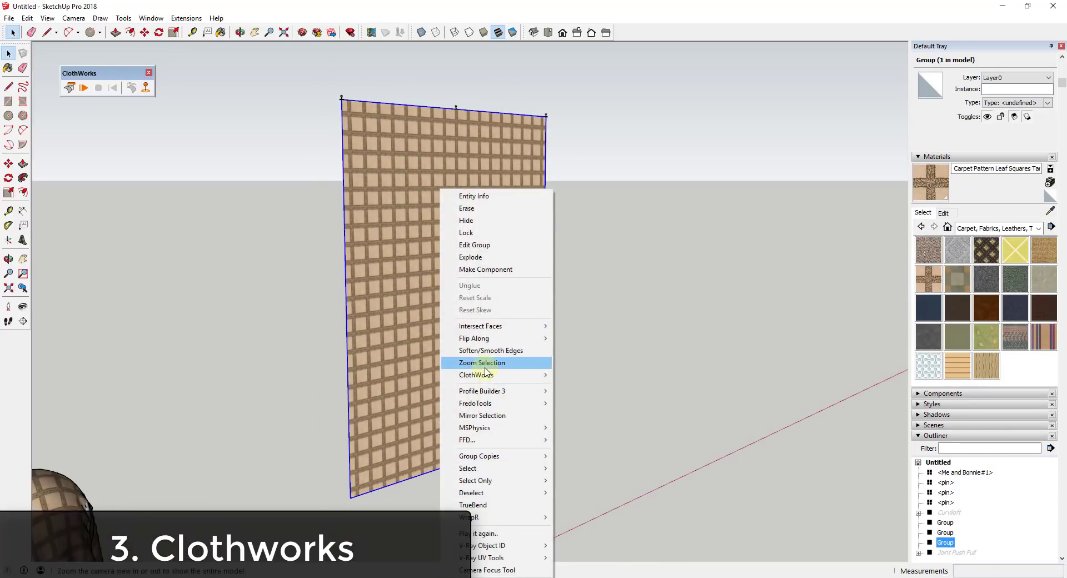
mouse_move(483, 378)
click(562, 376)
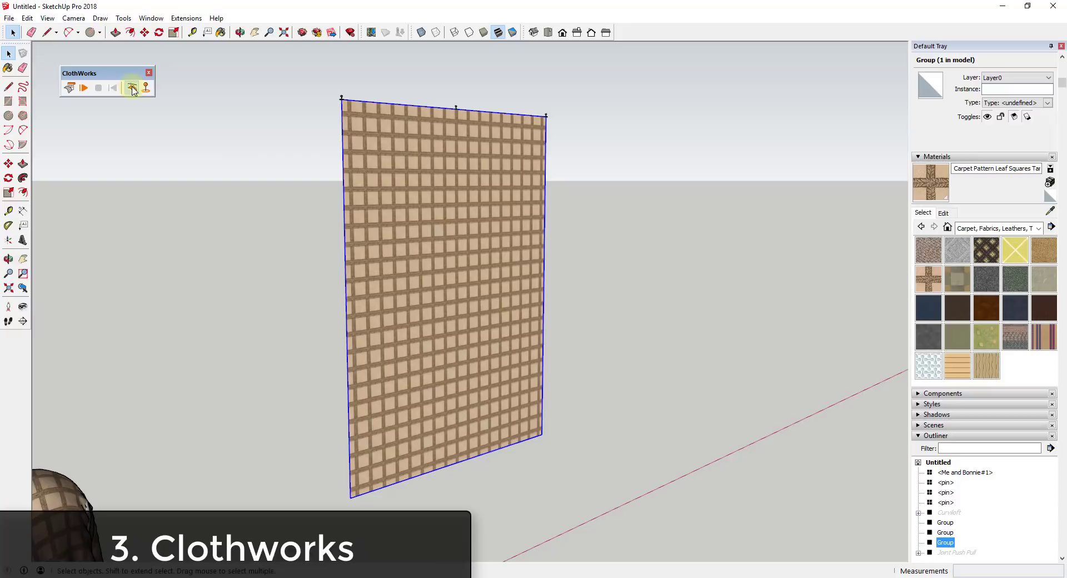
- Change the draped cloth's ClothWorks assignment and run the simulation on the pinned vertical panel
click(83, 90)
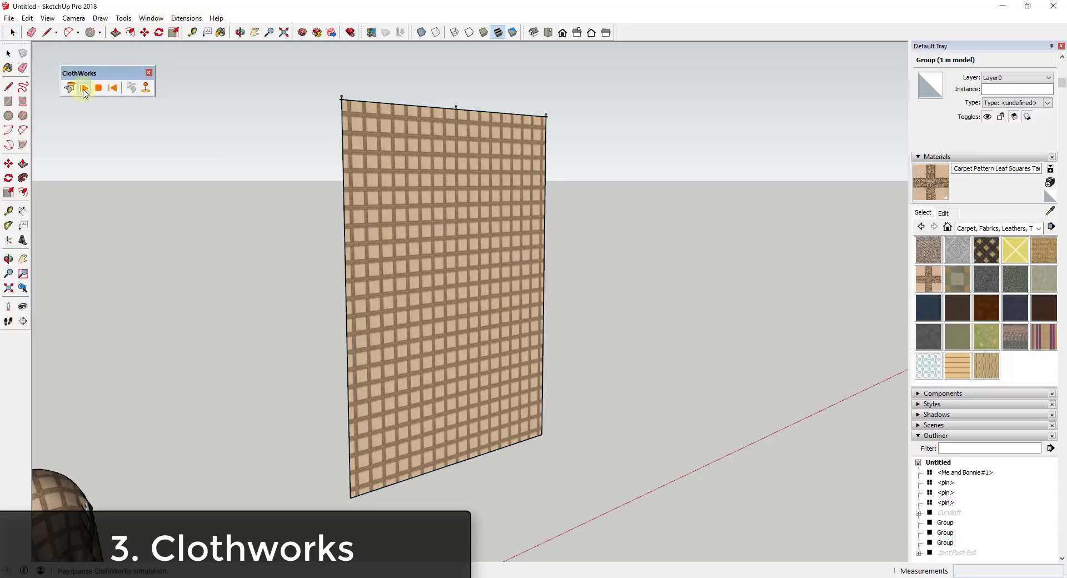
right_click(65, 495)
mouse_move(98, 298)
click(207, 326)
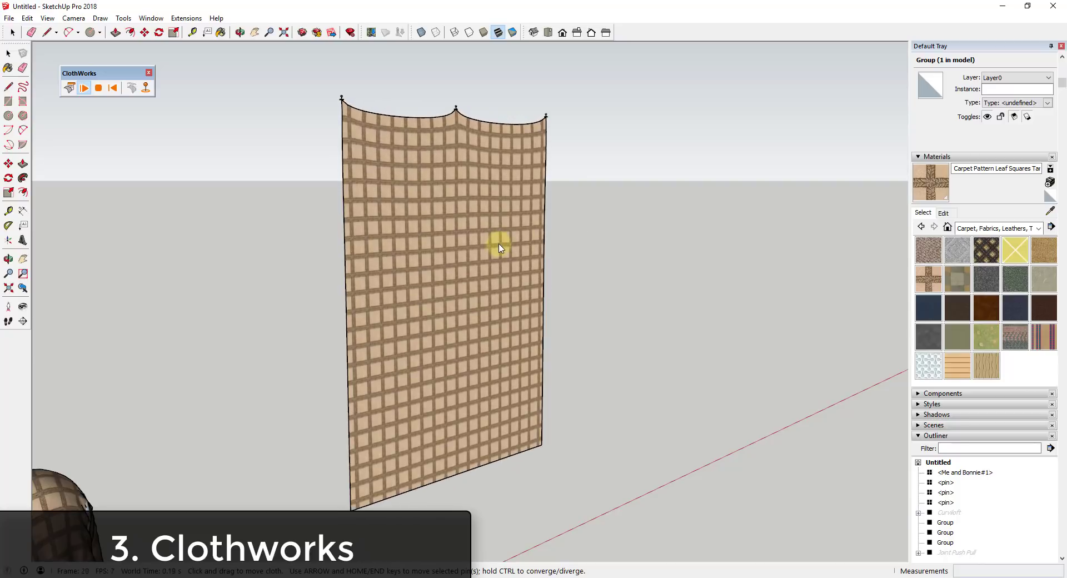
- Let the ClothWorks simulation run on the hanging patterned panel, viewing it from several angles, and stop it
middle_drag(405, 232, 488, 128)
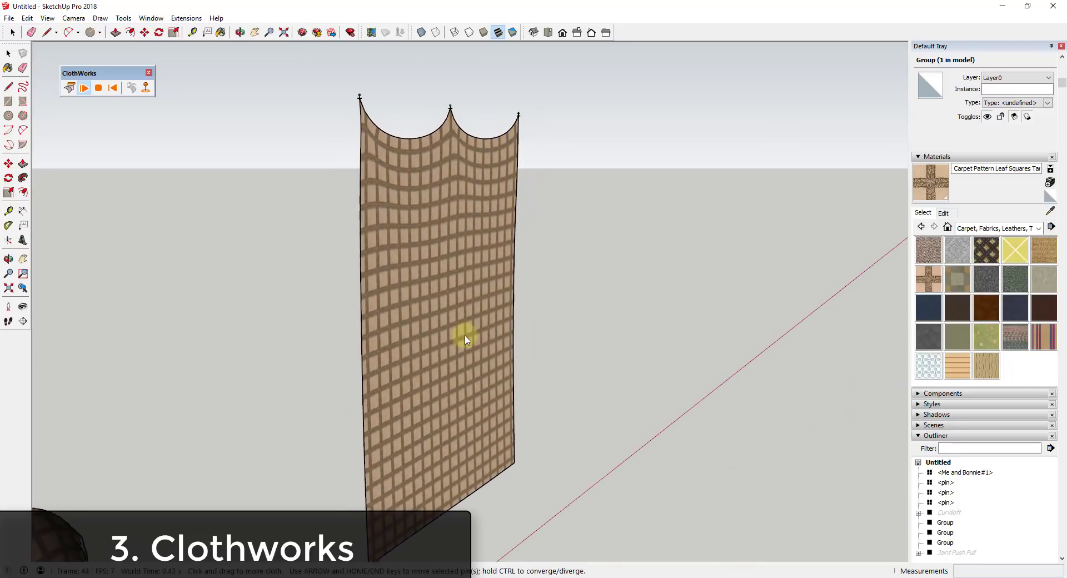
mouse_move(487, 432)
mouse_down()
mouse_move(467, 338)
mouse_move(495, 247)
mouse_move(398, 248)
mouse_move(398, 274)
mouse_move(374, 294)
mouse_move(465, 350)
mouse_up()
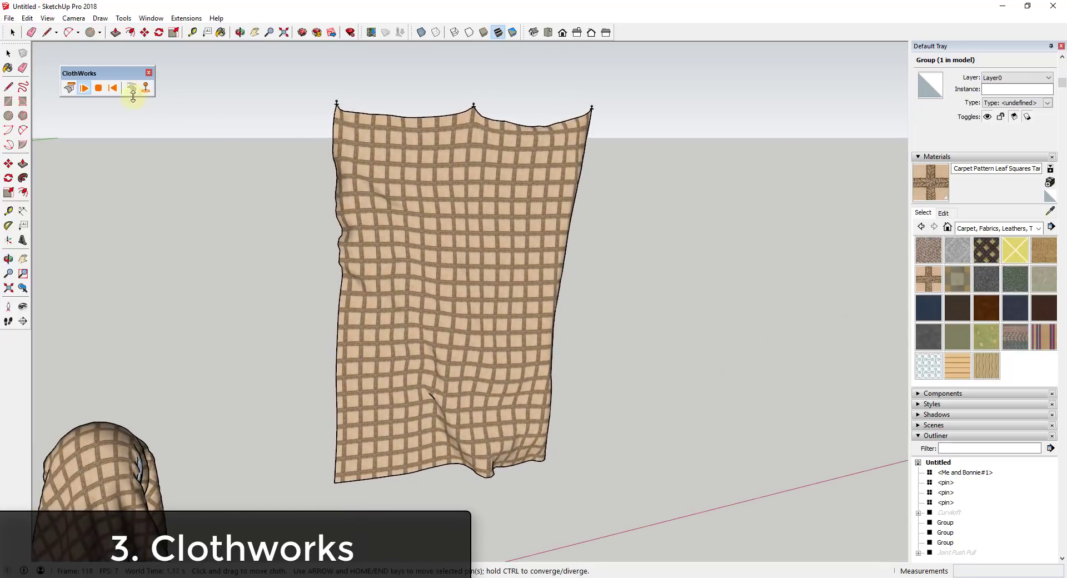
click(100, 91)
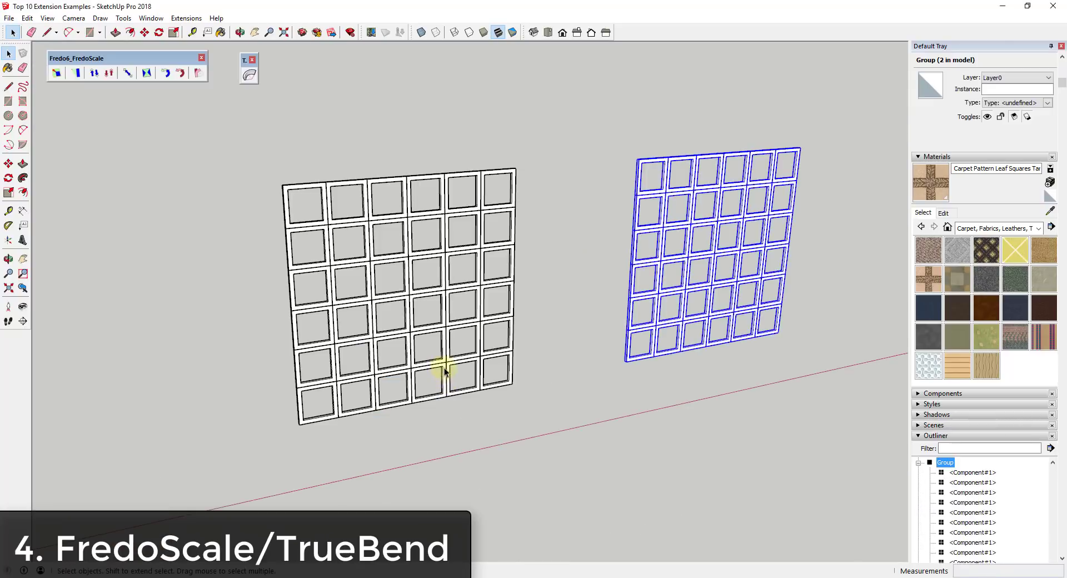
click(441, 369)
click(76, 72)
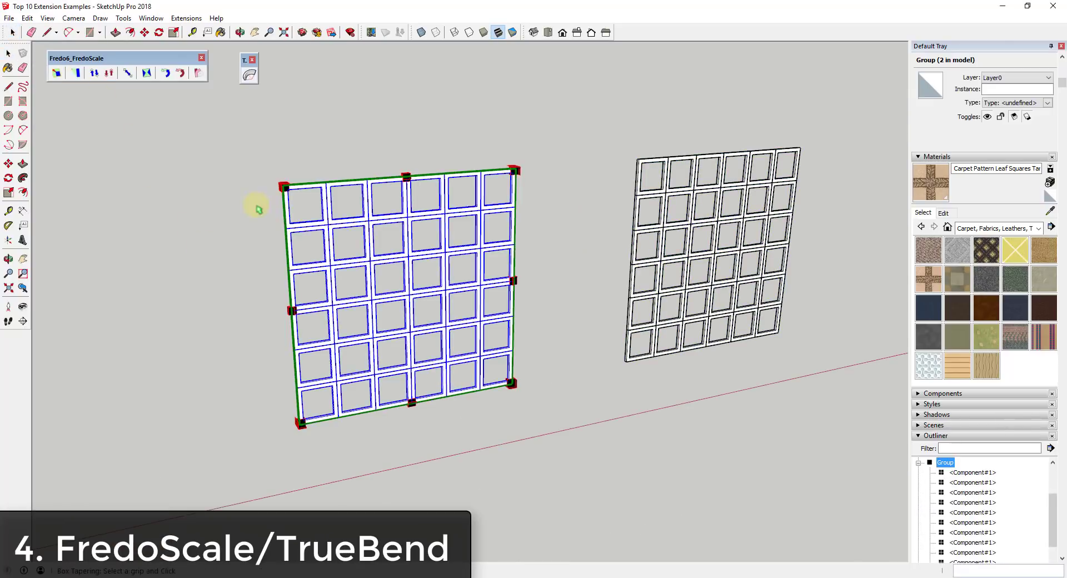
- Taper the nearer grid panel with FredoScale's Box Tapering so that its top edge slopes down towards one side
middle_drag(255, 208, 327, 247)
drag(305, 257, 264, 266)
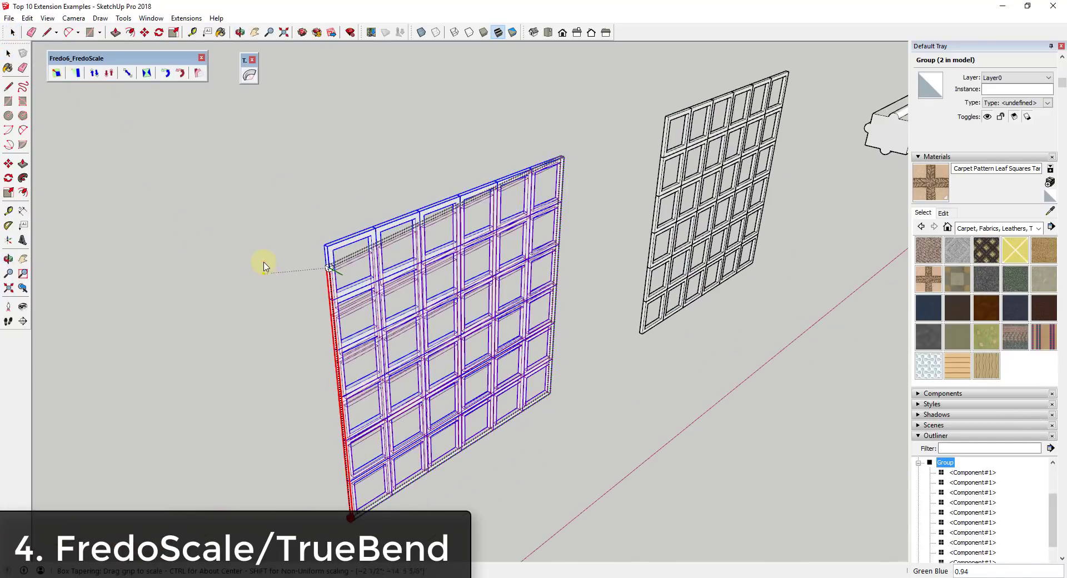
middle_drag(598, 412, 528, 339)
- Twist the tapered grid panel by 90.5 degrees about its vertical centre axis with FredoScale's Box Twisting
click(545, 162)
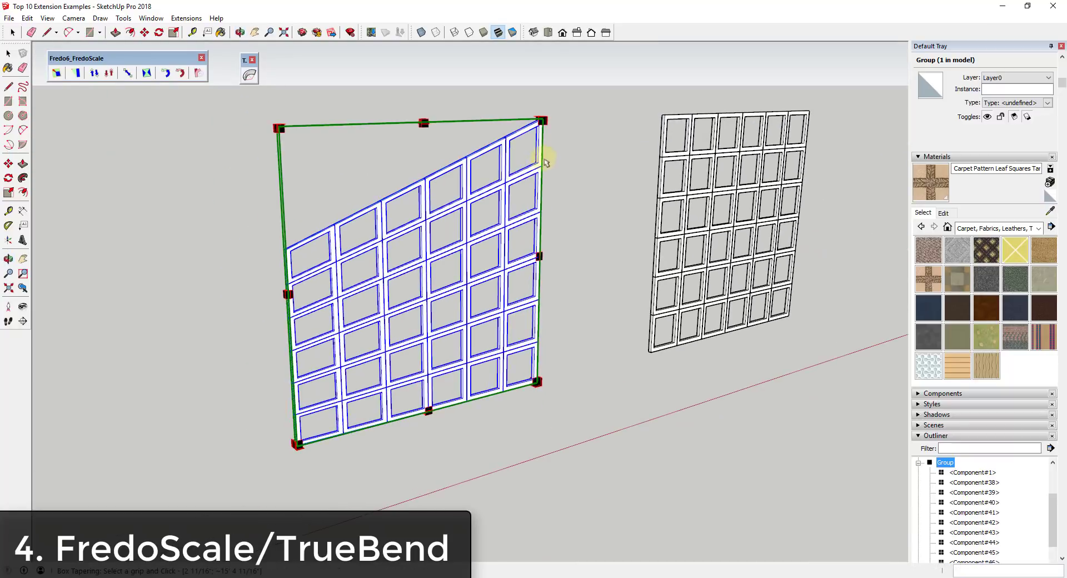
click(146, 73)
middle_drag(389, 233, 428, 167)
click(429, 168)
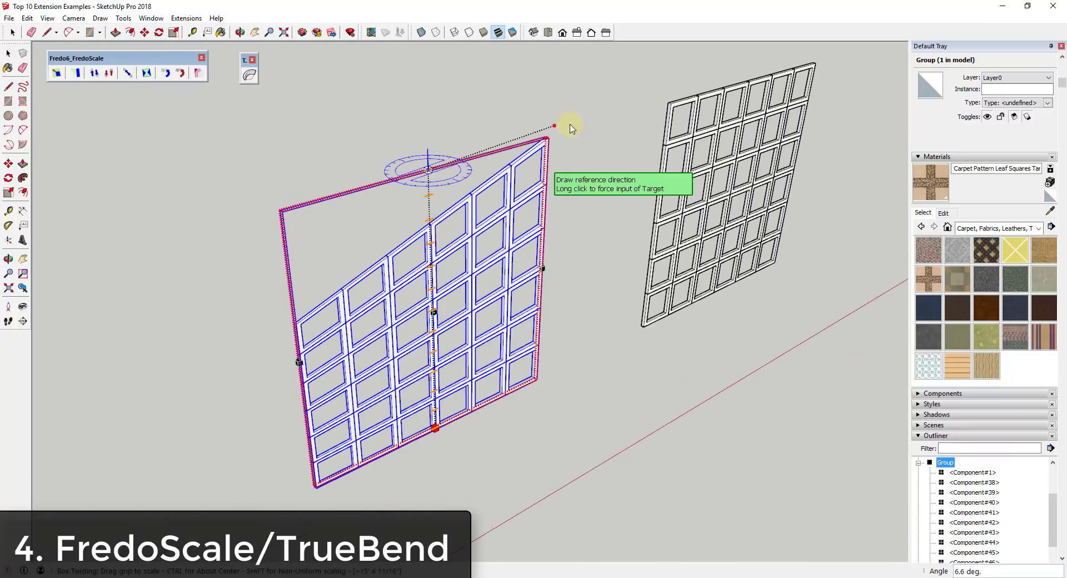
click(595, 121)
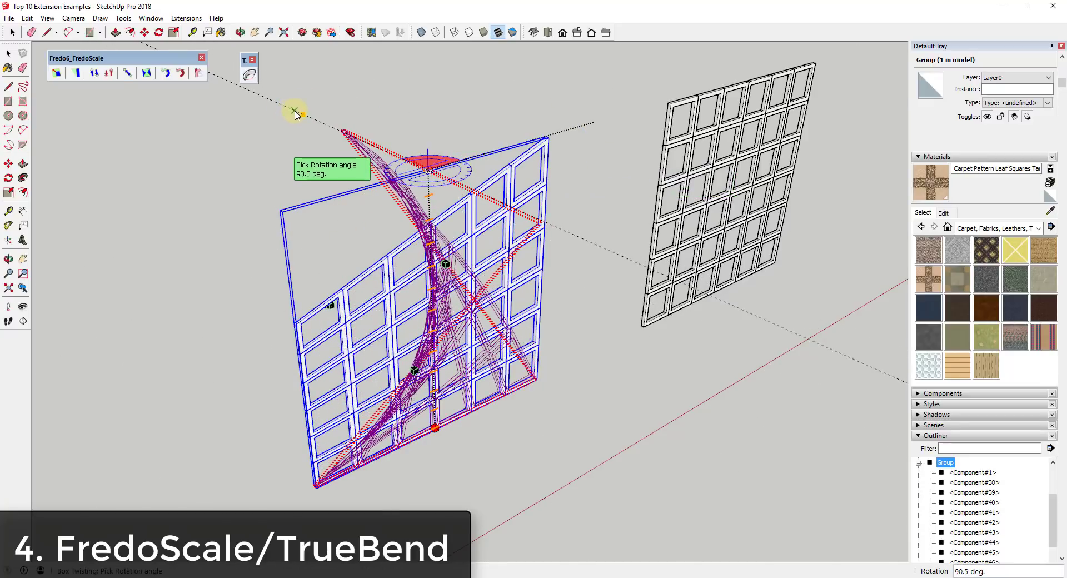
click(295, 112)
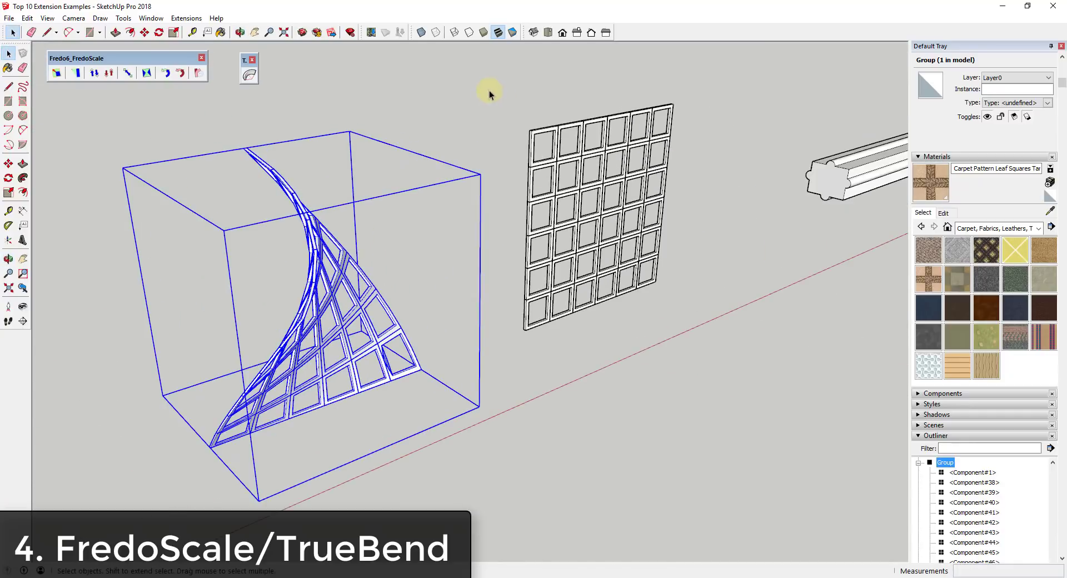
- Bend the untouched grid panel about -78 degrees with FredoScale's free Radial Bending, using its bottom edge as reference direction
click(637, 273)
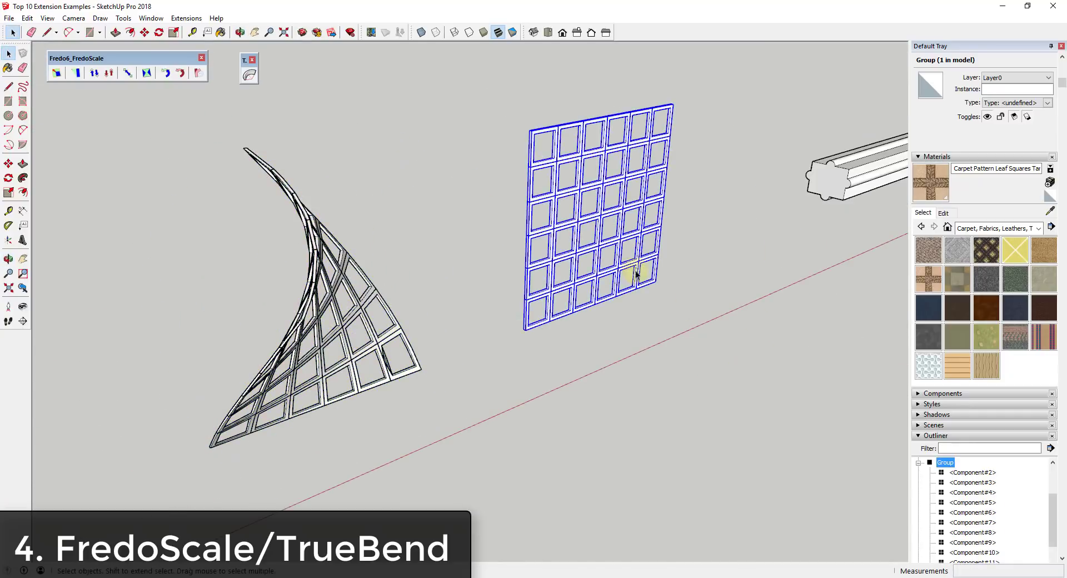
click(198, 73)
scroll(524, 331, up, 3)
click(525, 328)
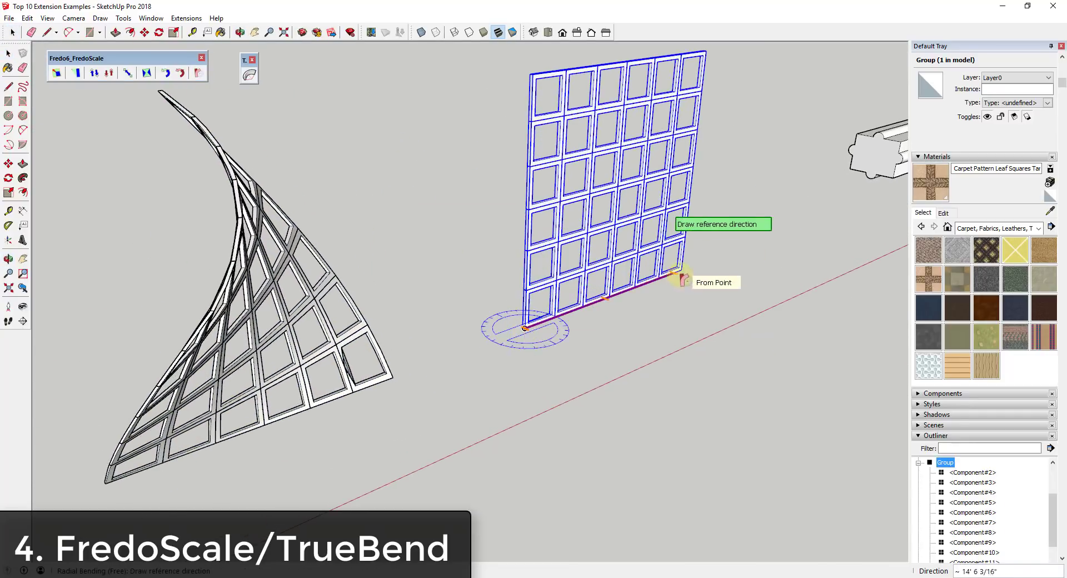
click(683, 272)
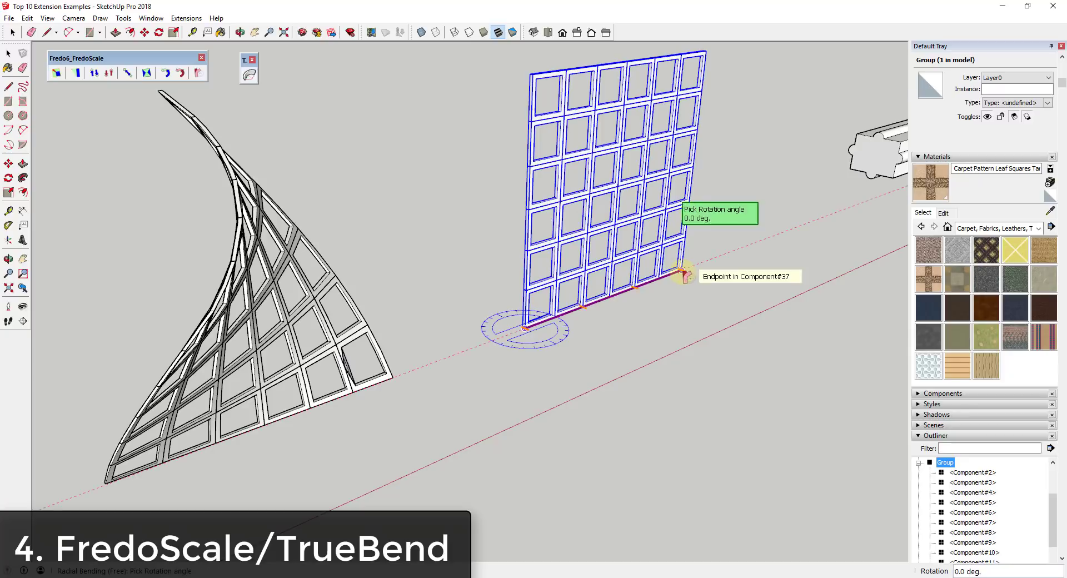
key(Return)
click(747, 408)
- Bend the long extruded profile group through 360 degrees into a closed ring with TrueBend
middle_drag(542, 223, 334, 220)
scroll(473, 109, up, 3)
middle_drag(617, 179, 251, 189)
scroll(478, 204, down, 5)
middle_drag(917, 255, 609, 222)
click(610, 222)
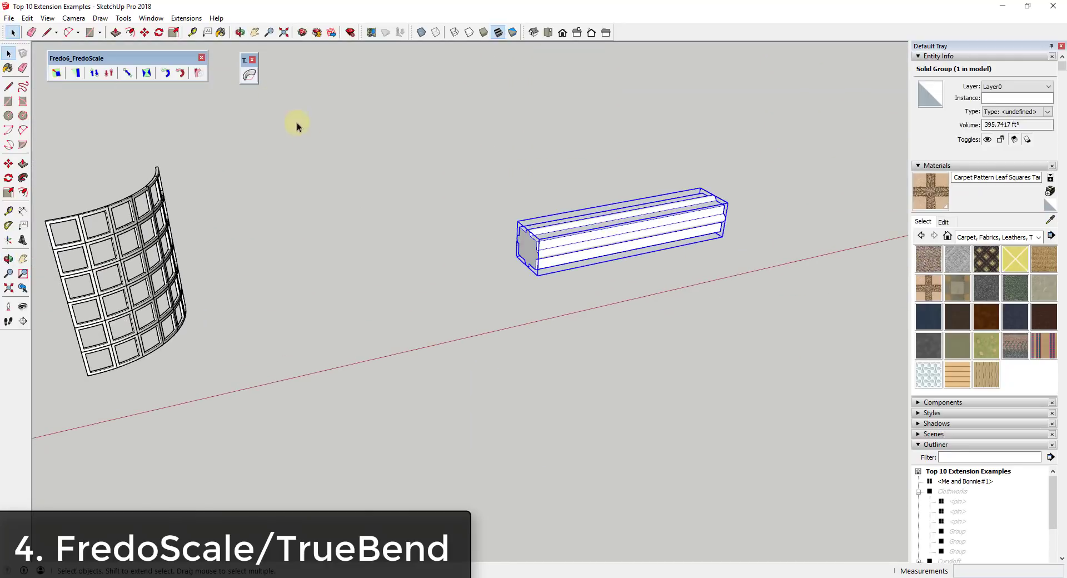
click(250, 75)
click(653, 253)
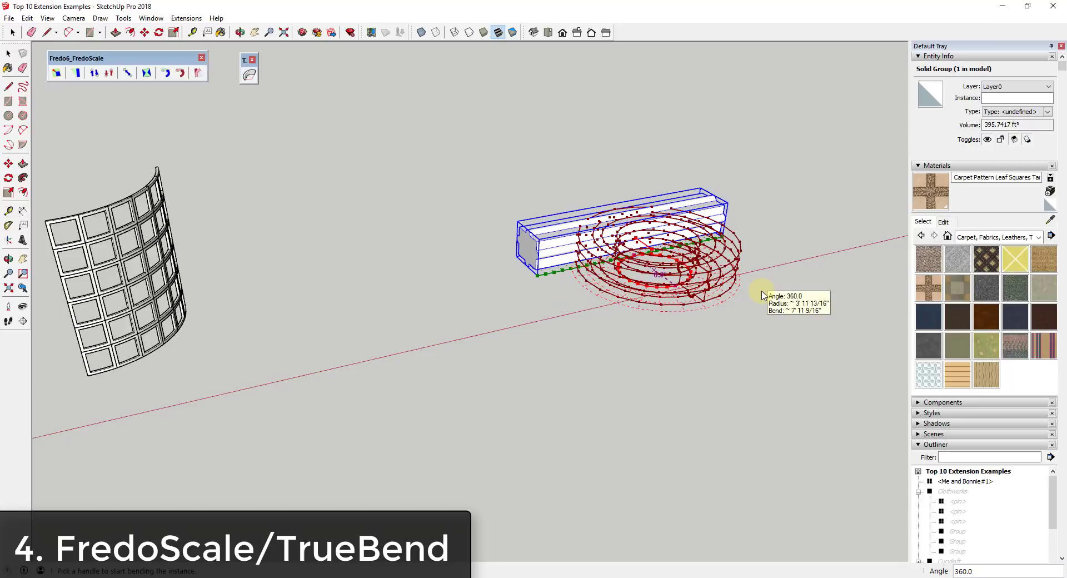
click(769, 261)
middle_drag(706, 248, 679, 199)
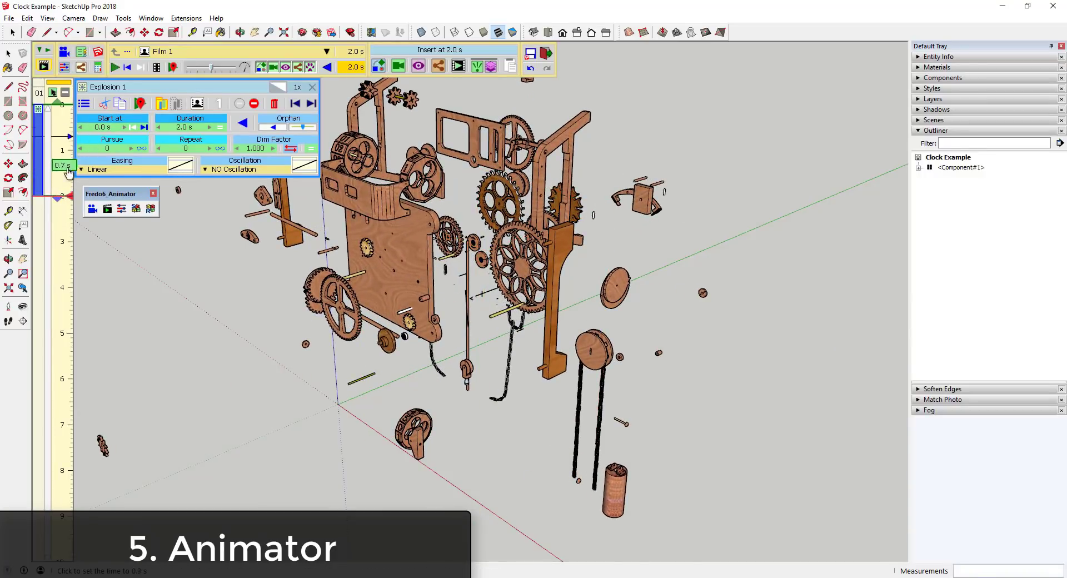
- Preview the clock's Explosion 1 clip in Animator at different times on its timeline, from 0.4 s up to 1.8 s
click(66, 169)
click(68, 152)
click(70, 137)
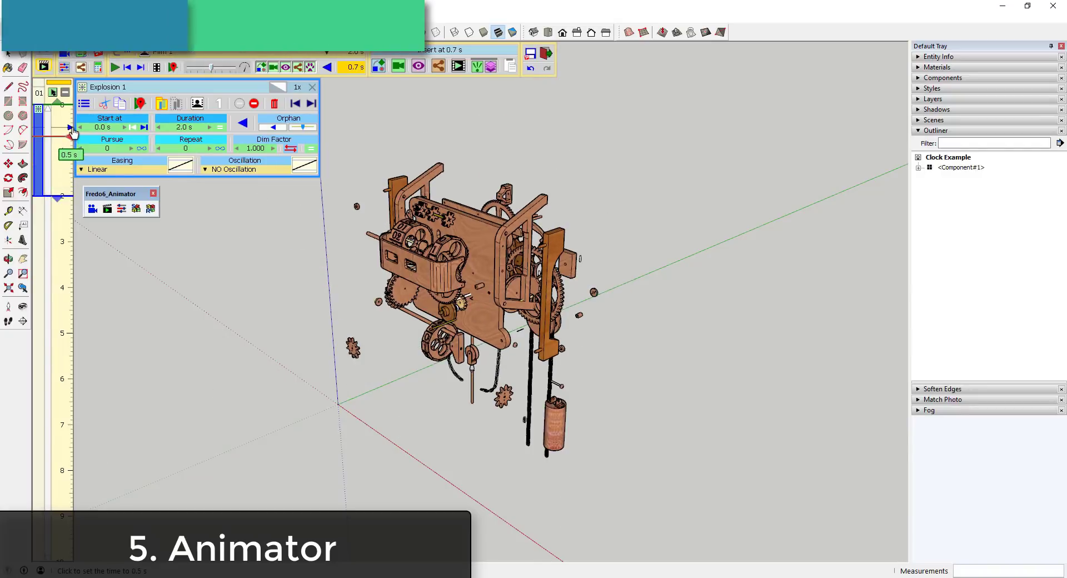
click(70, 128)
click(72, 117)
click(65, 126)
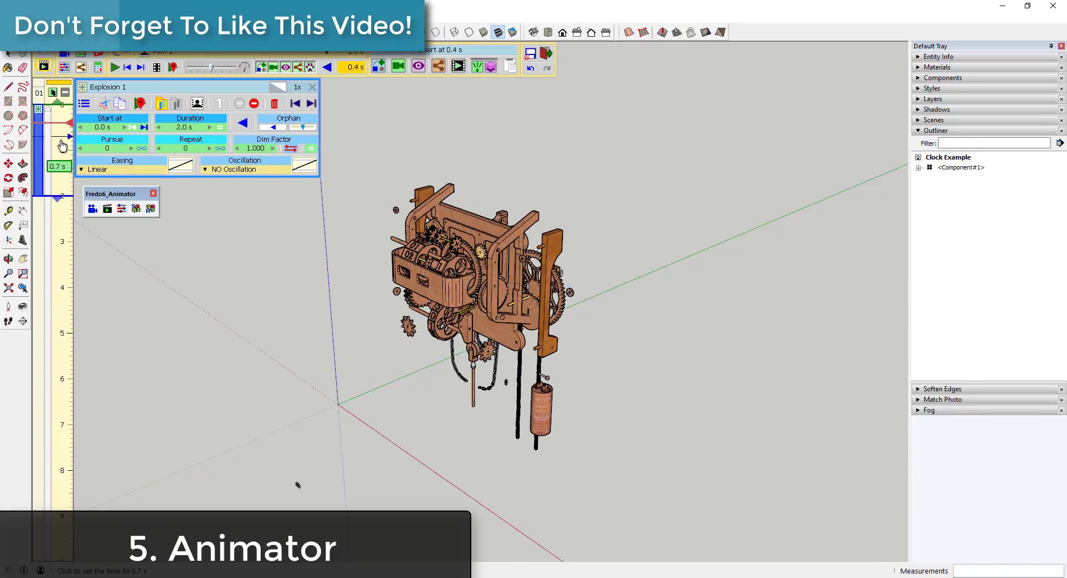
click(62, 139)
drag(62, 163, 67, 192)
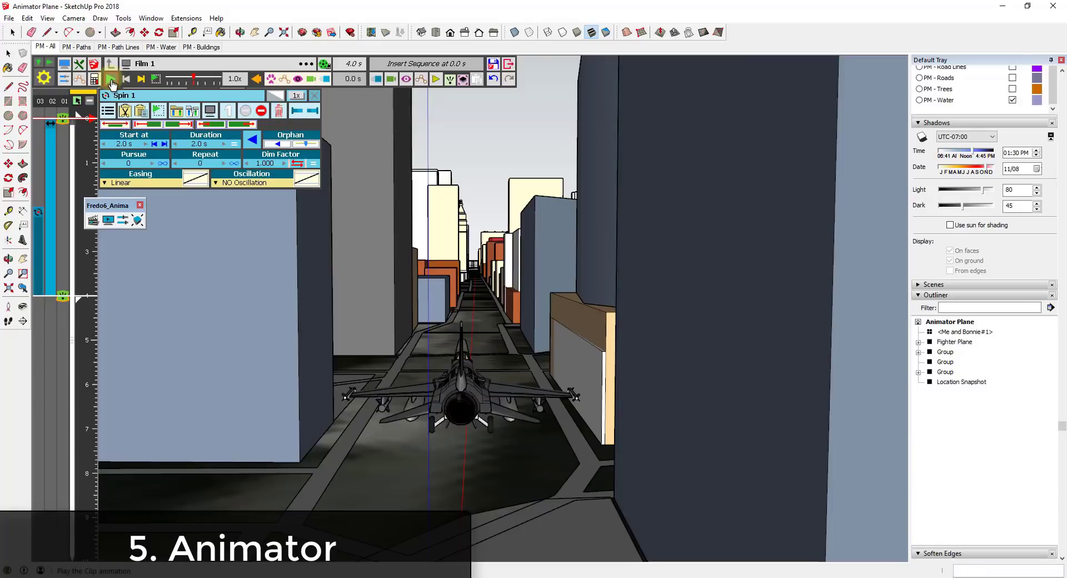
click(112, 81)
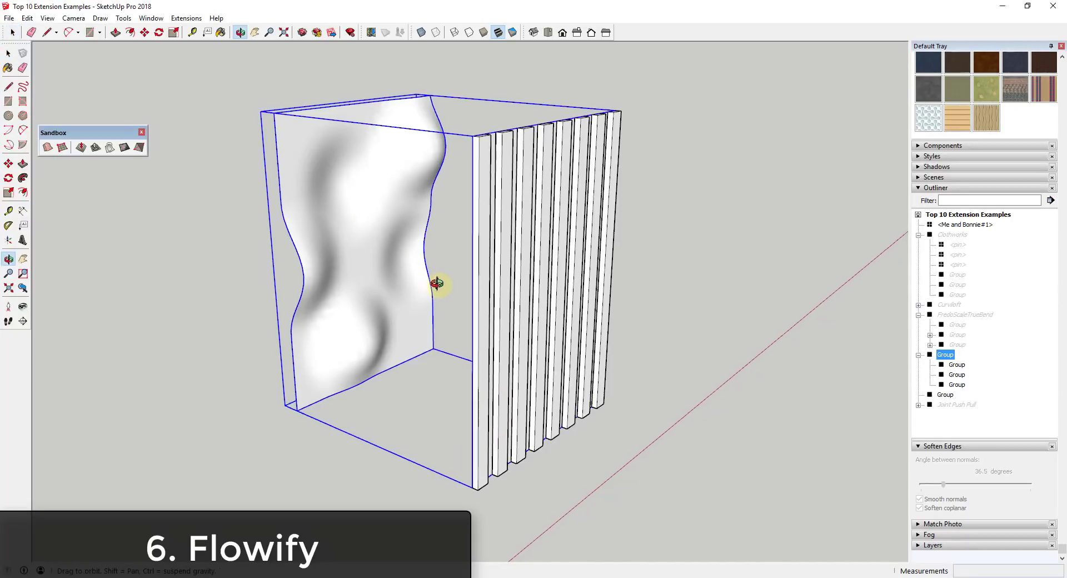
click(482, 242)
key(m)
click(482, 242)
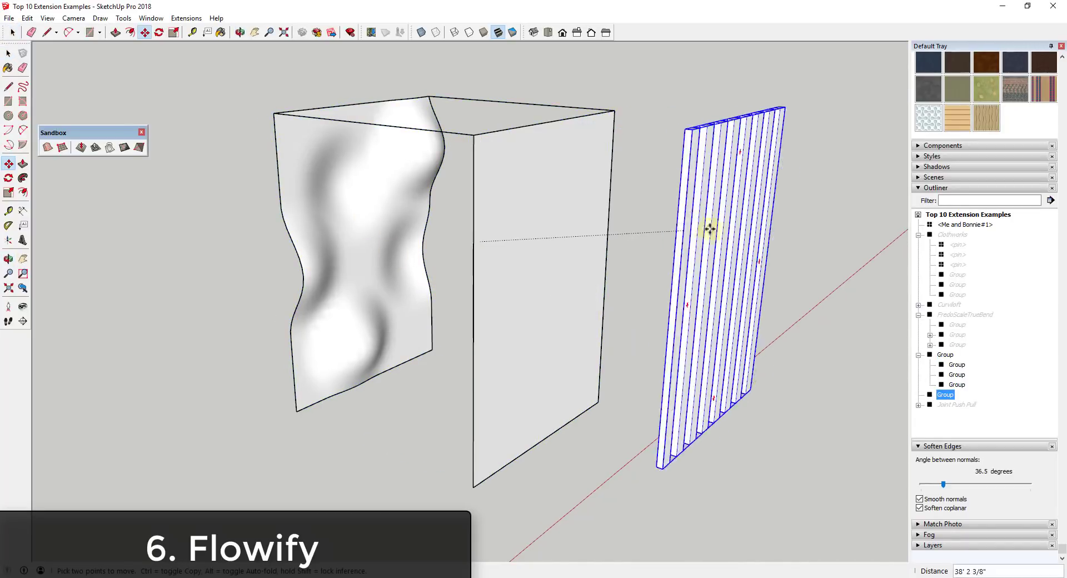
key(space)
- Flow the vertical slats group onto the wavy surface with Flowify, using the group holding the flat and curved faces
middle_drag(497, 224, 476, 209)
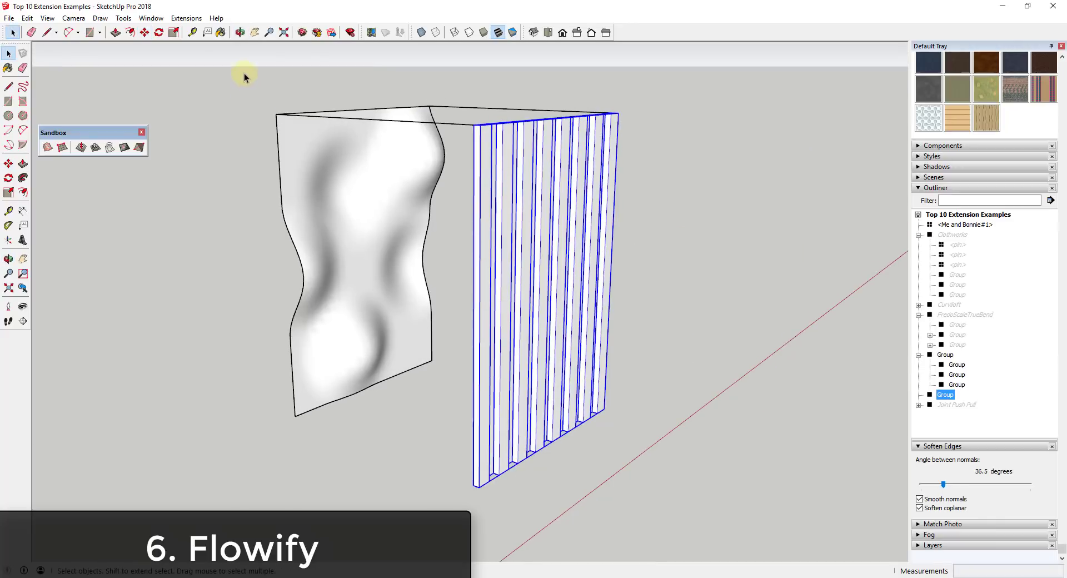
drag(569, 457, 656, 502)
click(185, 19)
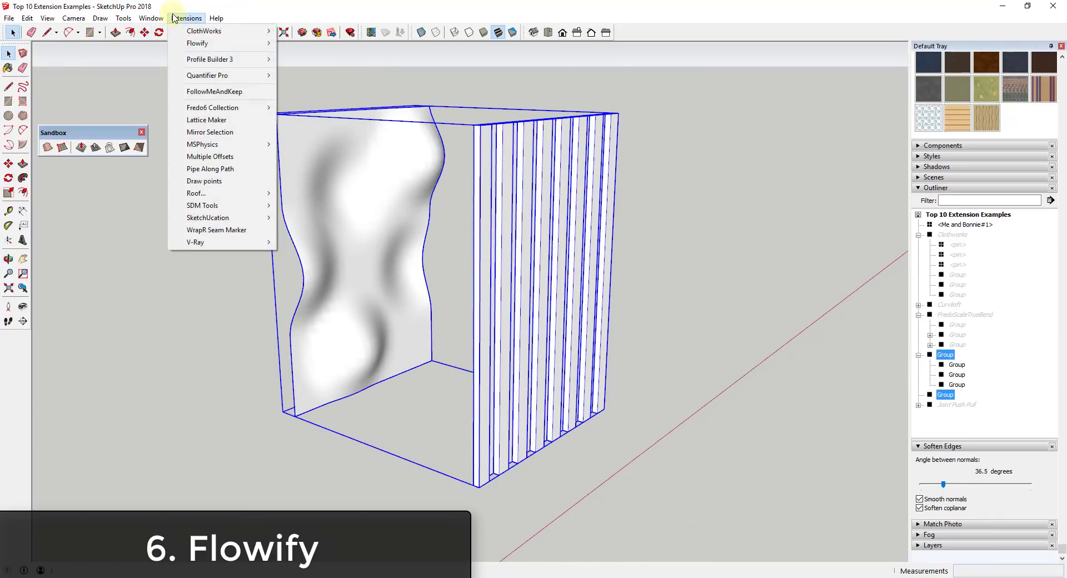
mouse_move(248, 46)
click(303, 43)
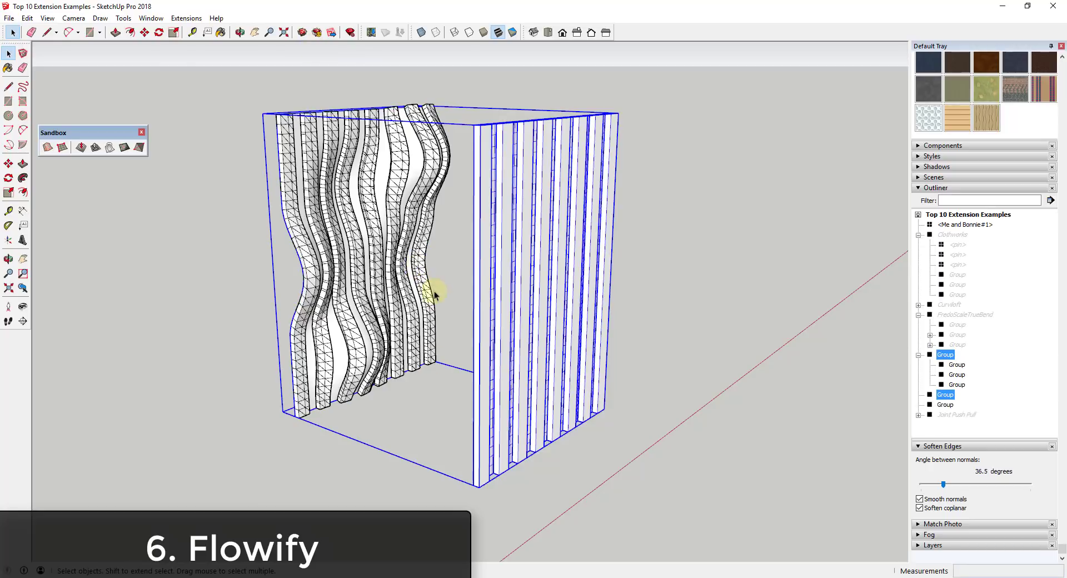
- Hide the two source groups and soften the edges of the wavy slats at 36.5 degrees between normals
right_click(480, 233)
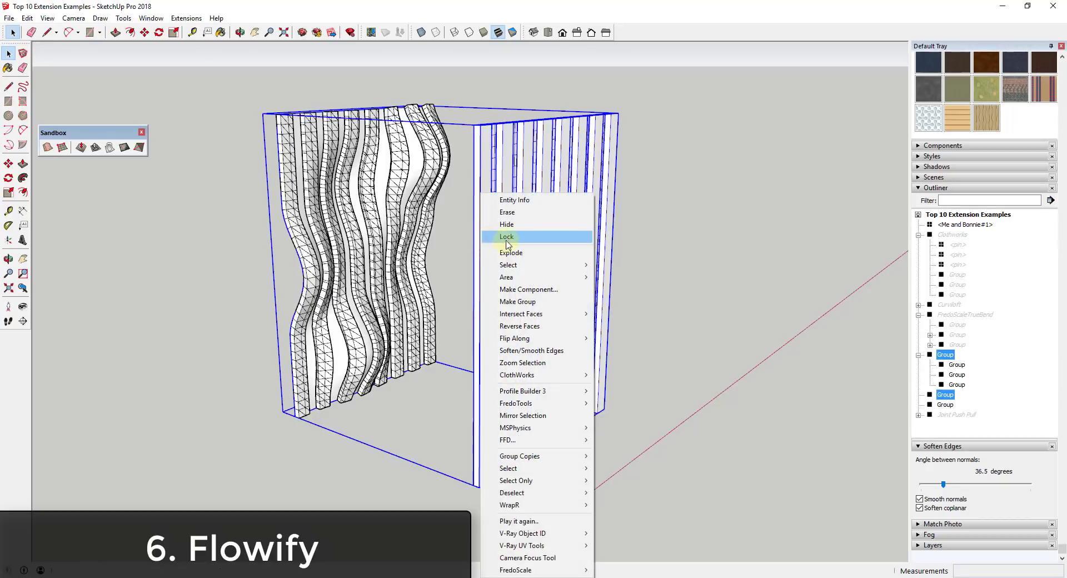
click(506, 224)
middle_drag(434, 234, 222, 80)
drag(526, 506, 526, 506)
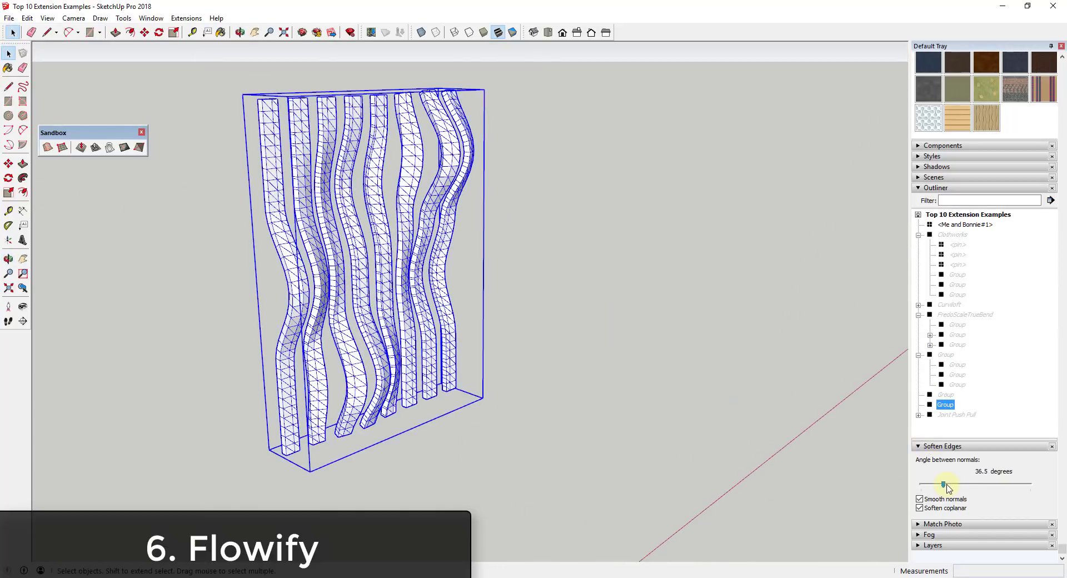
click(401, 226)
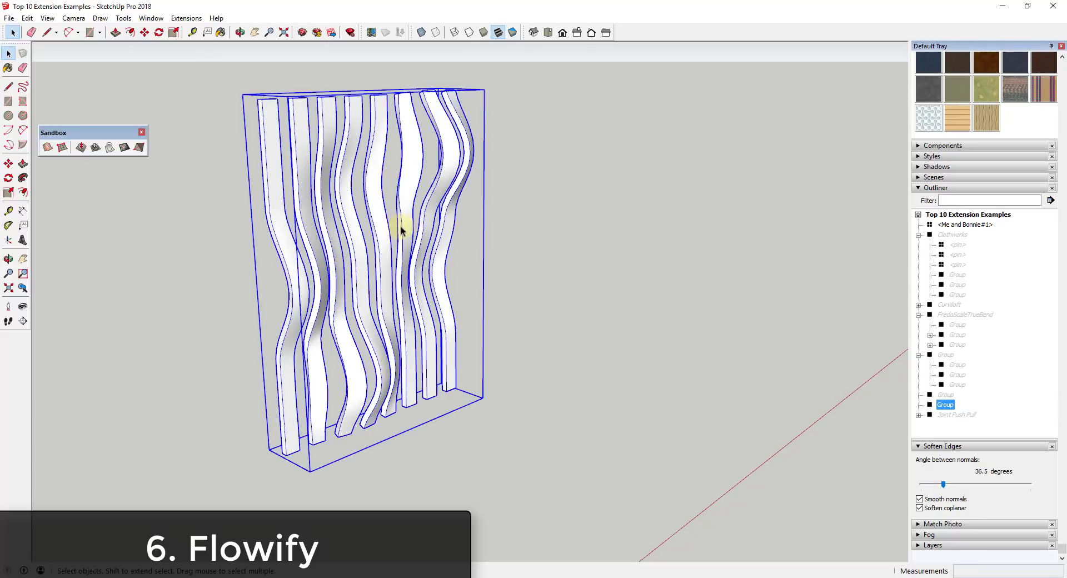
click(176, 314)
mouse_move(175, 310)
middle_down()
mouse_move(600, 264)
mouse_move(822, 329)
mouse_move(381, 369)
mouse_move(189, 250)
middle_up()
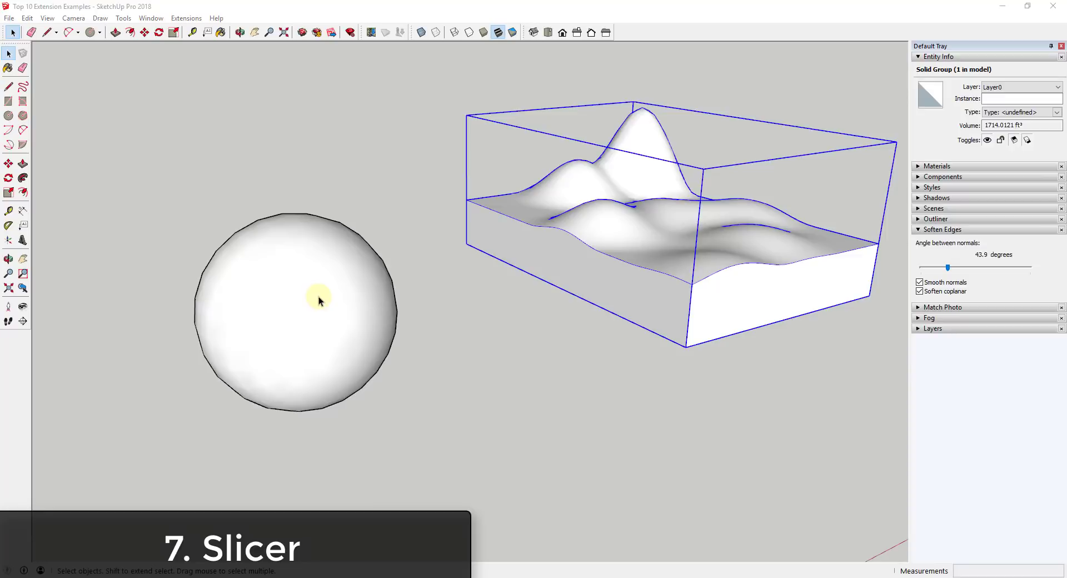
- Slice the sphere along the X axis with Slicer5, using 6" spacing and 2" thickness
click(317, 296)
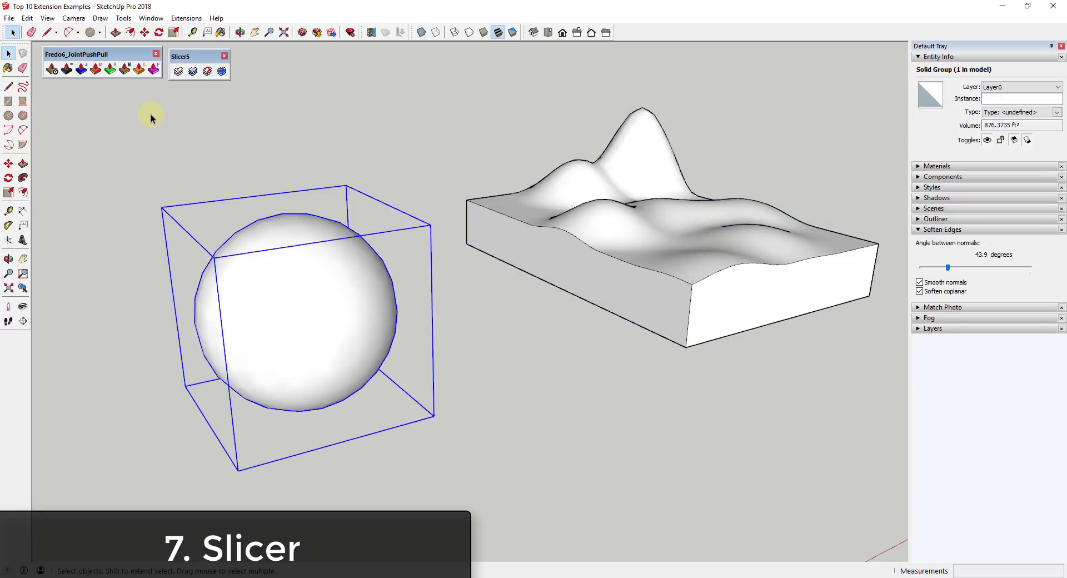
click(177, 72)
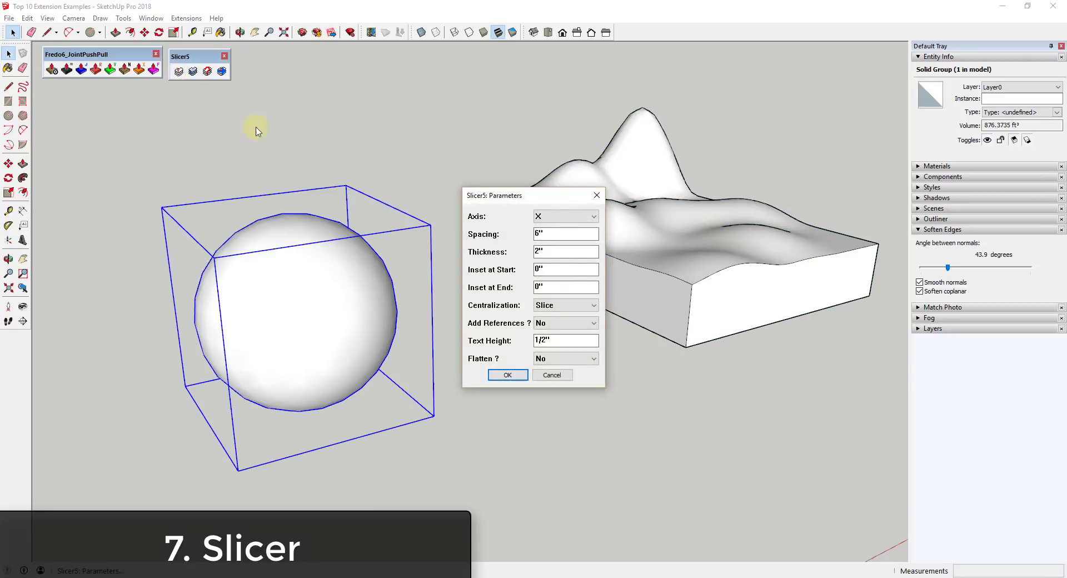
click(507, 376)
- Slice the terrain block along both X and Y with Slicer5, using 6" spacing, 2" thickness and slots in the slices
middle_drag(345, 333, 594, 278)
click(606, 227)
click(178, 72)
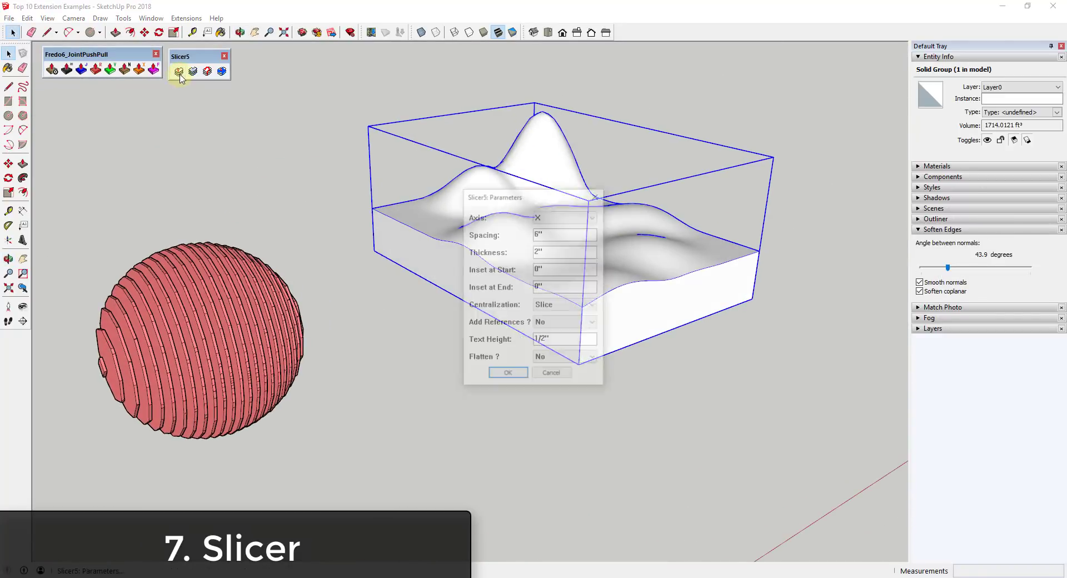
click(548, 217)
click(556, 258)
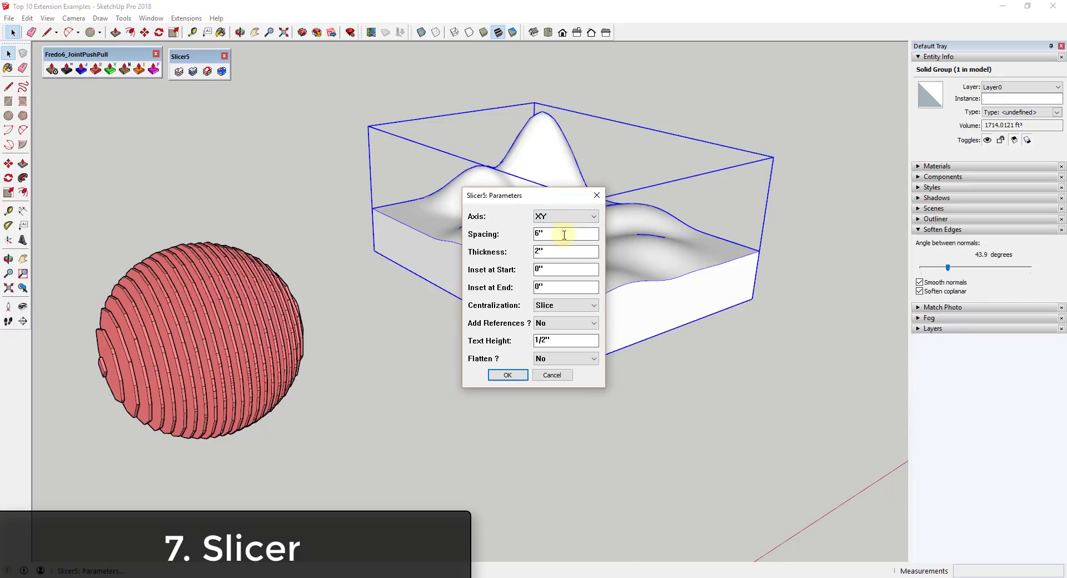
click(516, 376)
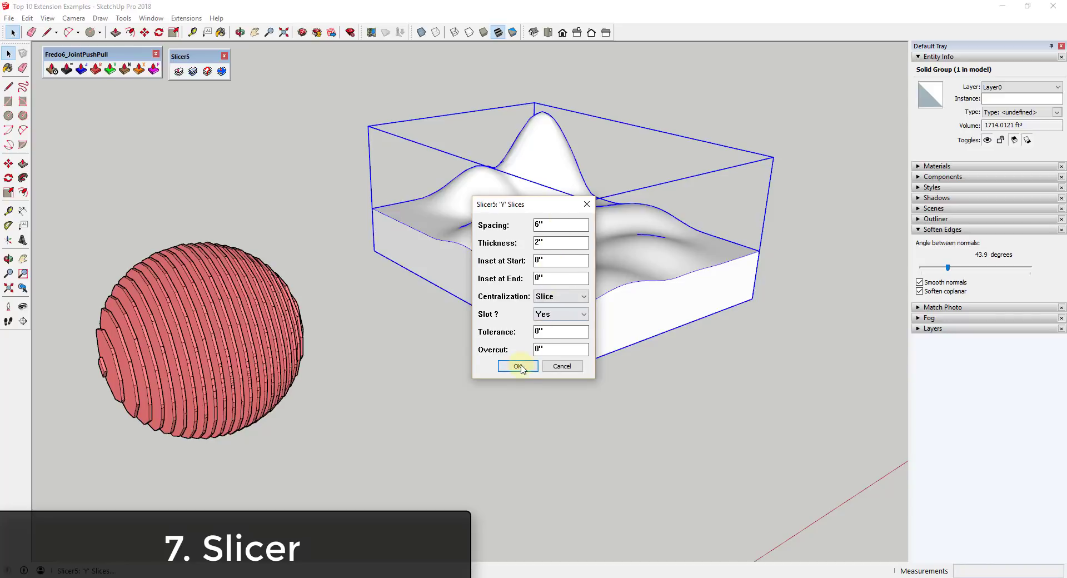
click(517, 366)
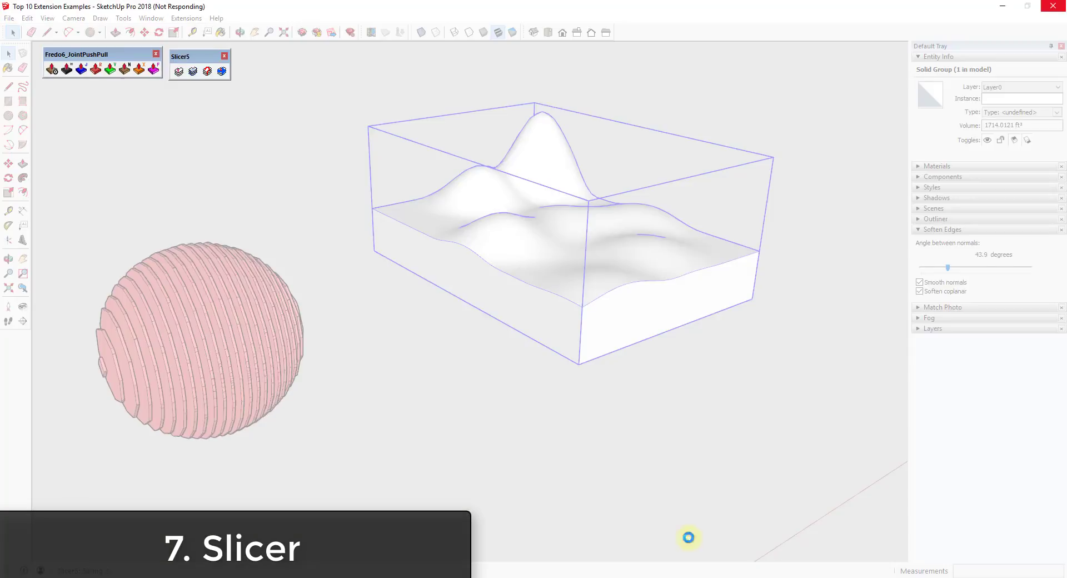
scroll(584, 217, up, 8)
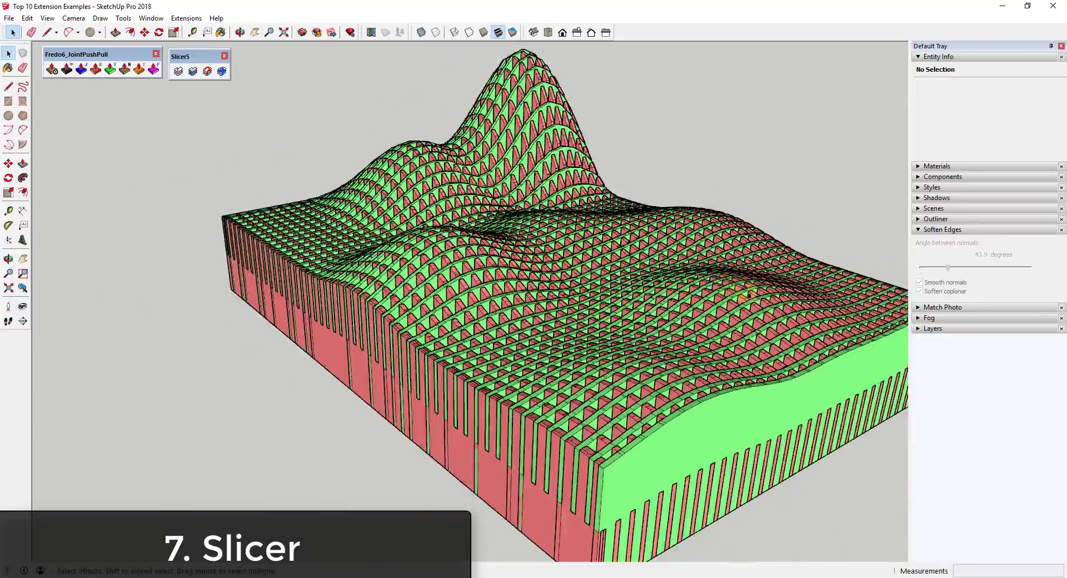
middle_drag(743, 291, 538, 257)
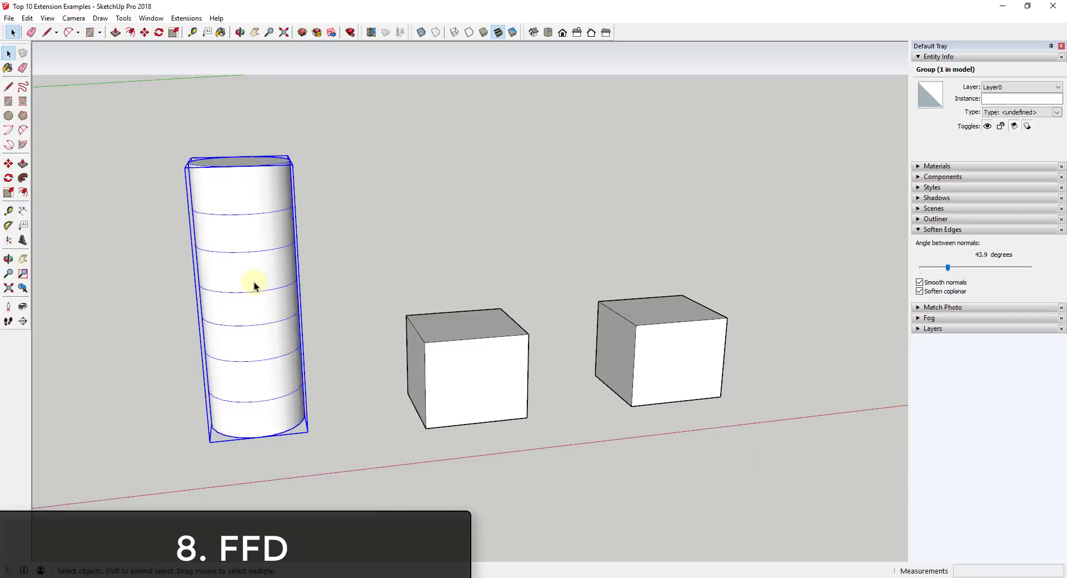
- Add an FFD control cage with three control points per side to the tall cylinder group
right_click(254, 286)
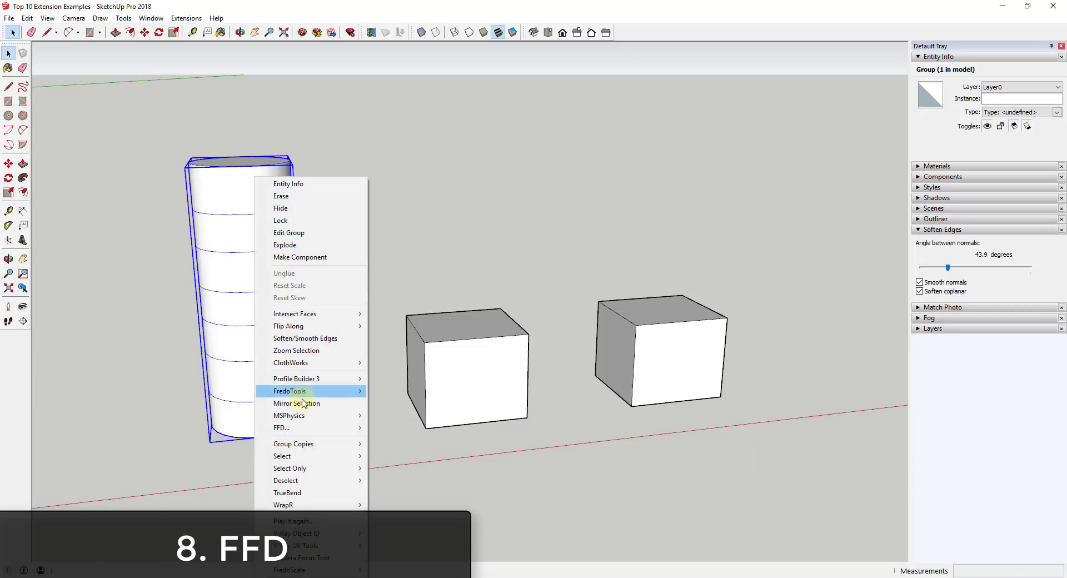
mouse_move(303, 430)
click(401, 440)
middle_drag(254, 228, 273, 199)
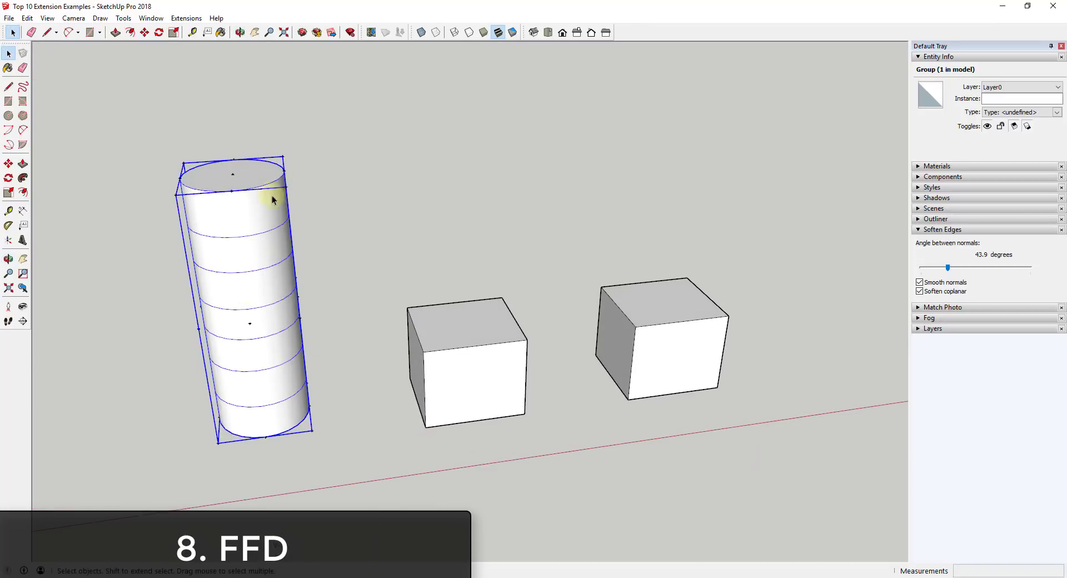
- Move the three upper control points on one side of the cylinder's FFD cage outward along the red axis
double_click(283, 157)
drag(271, 143, 296, 182)
key(m)
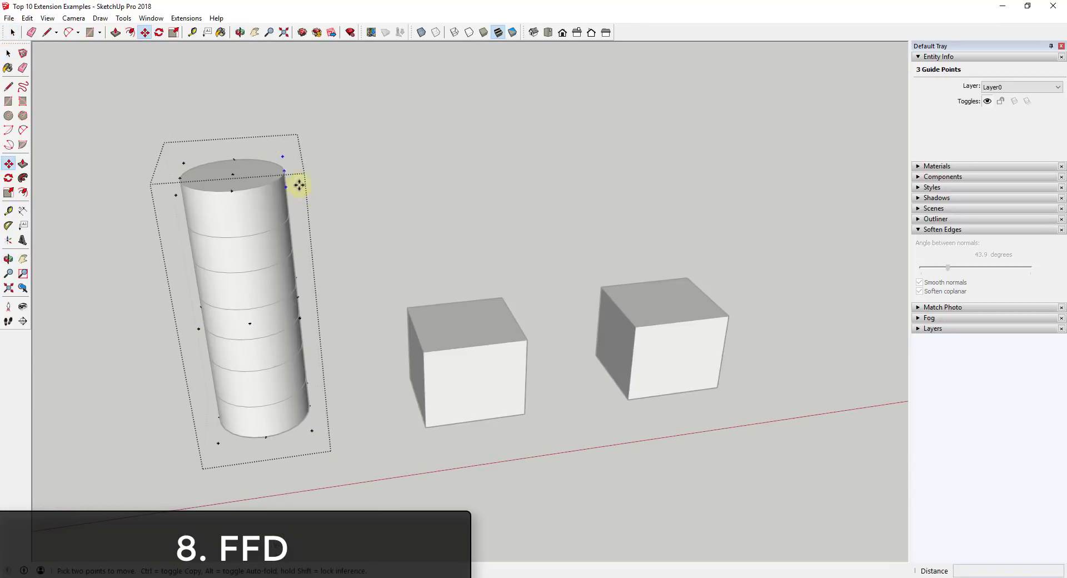
click(347, 169)
middle_drag(295, 253, 278, 225)
key(space)
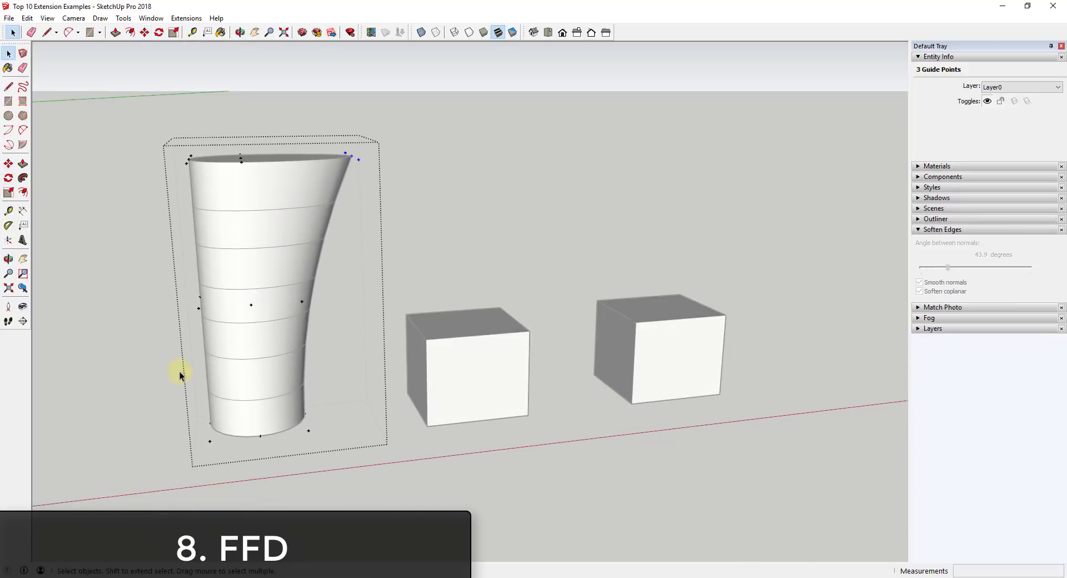
- Move the three lower control points on the cylinder's opposite side outward about 2' 9" along the red axis
key(m)
click(209, 442)
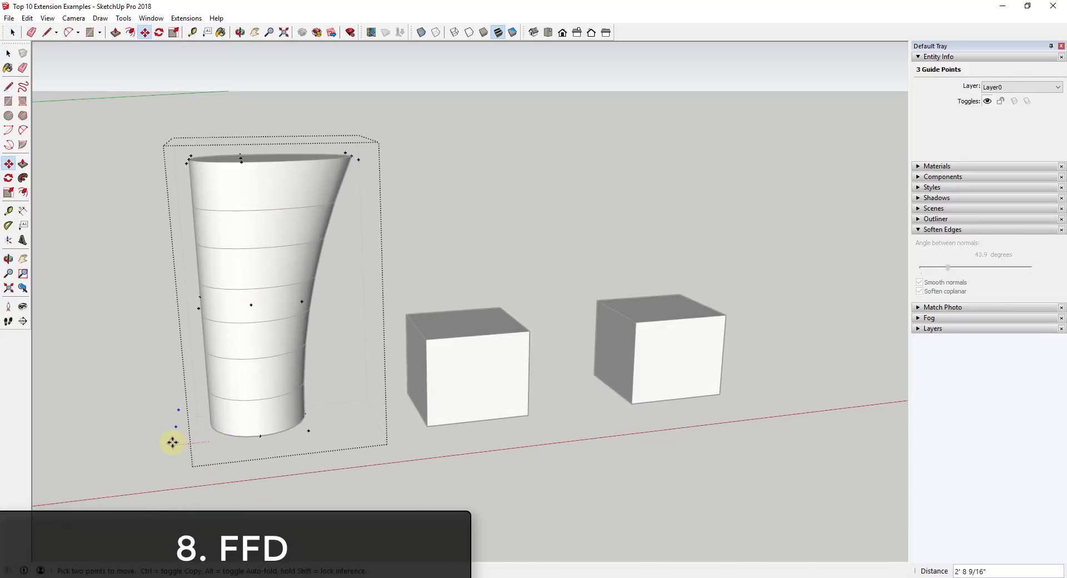
click(169, 445)
key(space)
- Scale the nine mid-height control points of the cylinder's cage inward to narrow its waist
drag(161, 270, 350, 337)
middle_drag(201, 288, 224, 367)
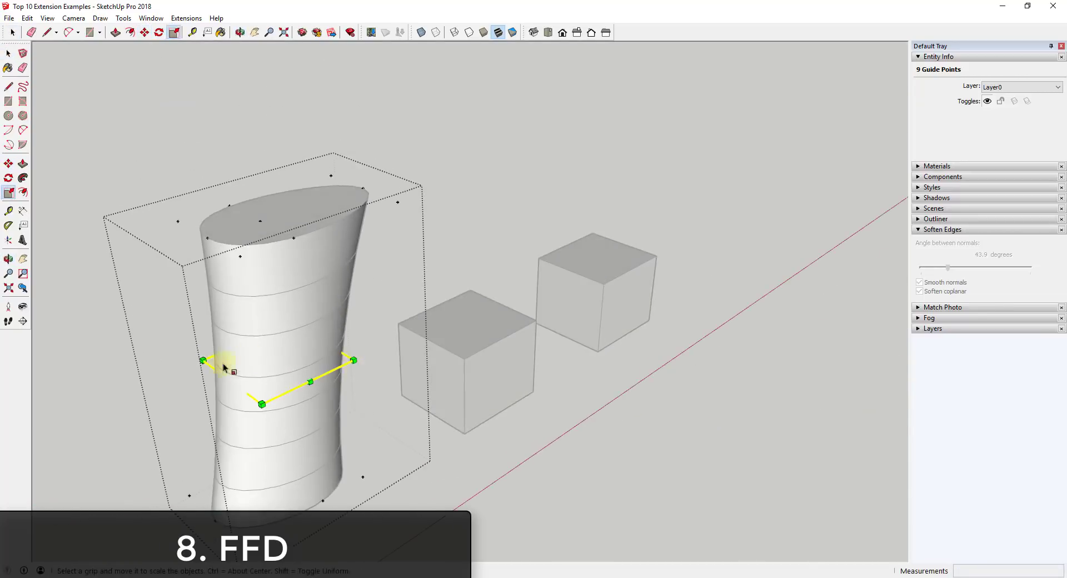
drag(214, 360, 253, 360)
key(space)
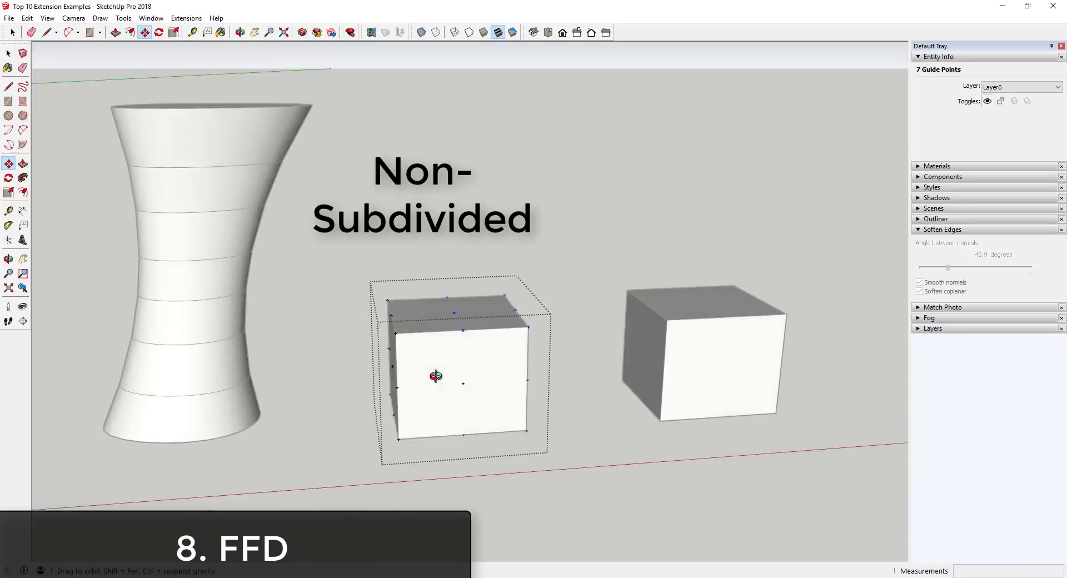
- Raise the middle row of top control points above the non-subdivided box
drag(435, 271, 480, 353)
key(m)
click(453, 327)
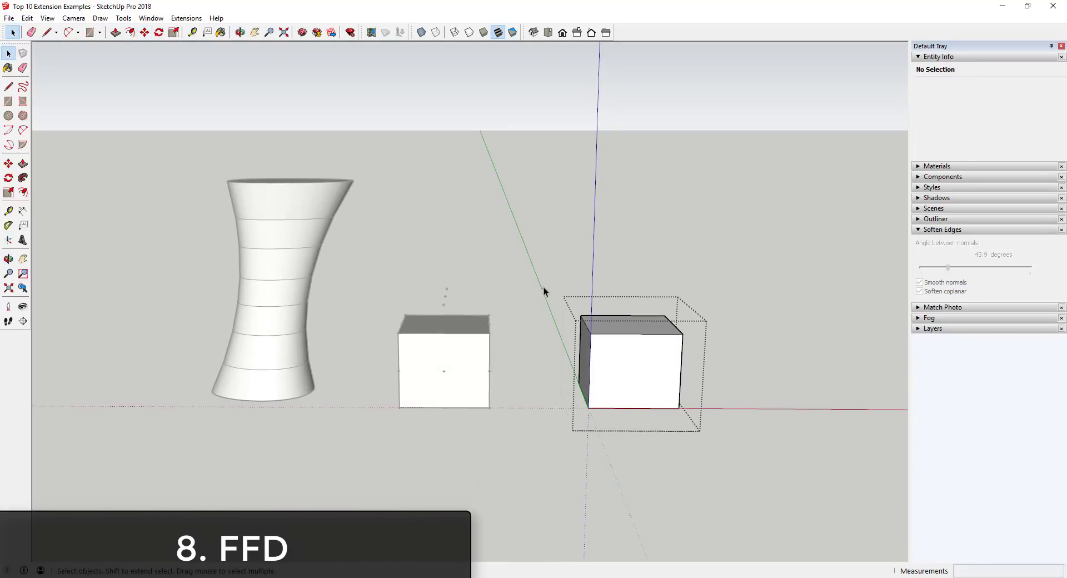
- Subdivide the other box by copying its side face and top face to the midpoints
drag(566, 289, 625, 469)
key(m)
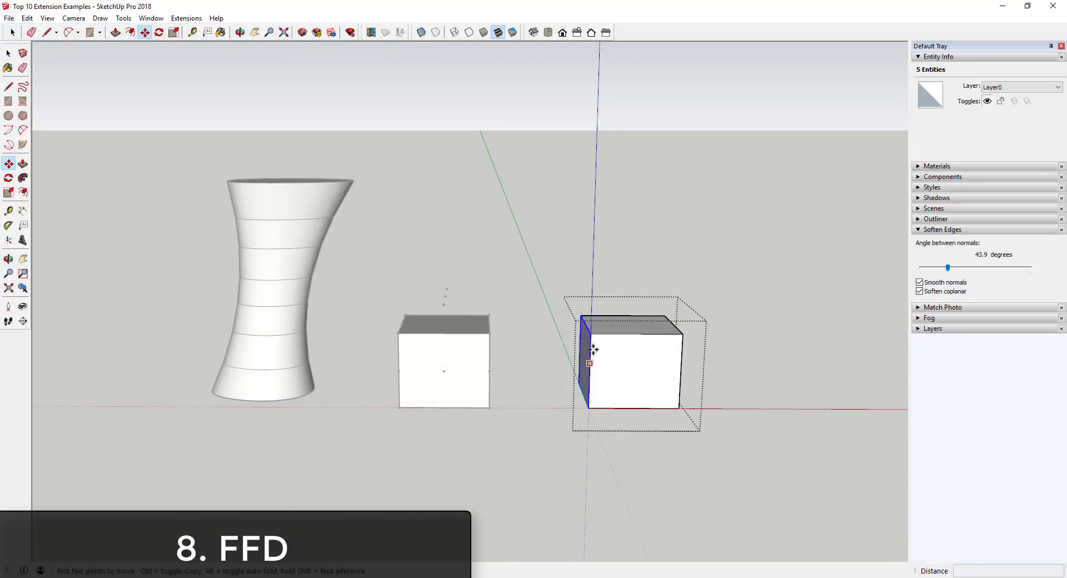
key(ctrl)
click(590, 334)
click(636, 334)
key(space)
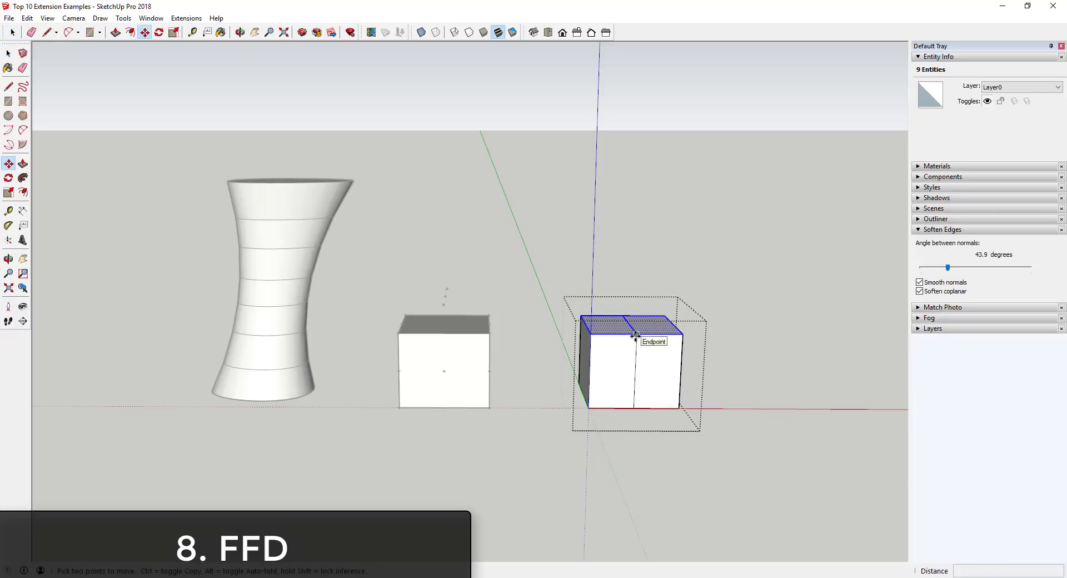
click(635, 335)
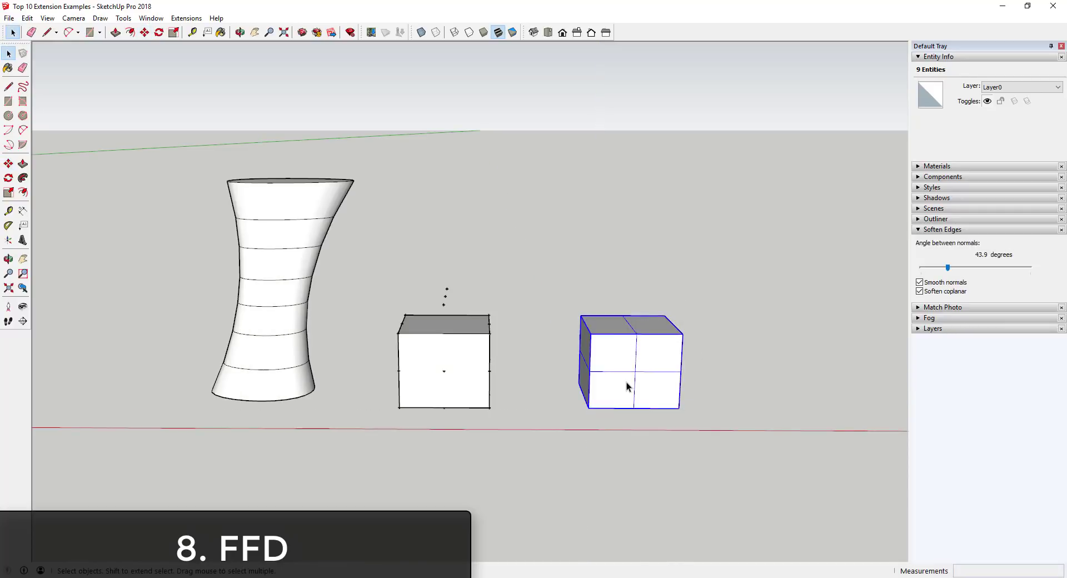
- Add a 3x3 FFD control cage to the subdivided box group
right_click(627, 386)
mouse_move(666, 429)
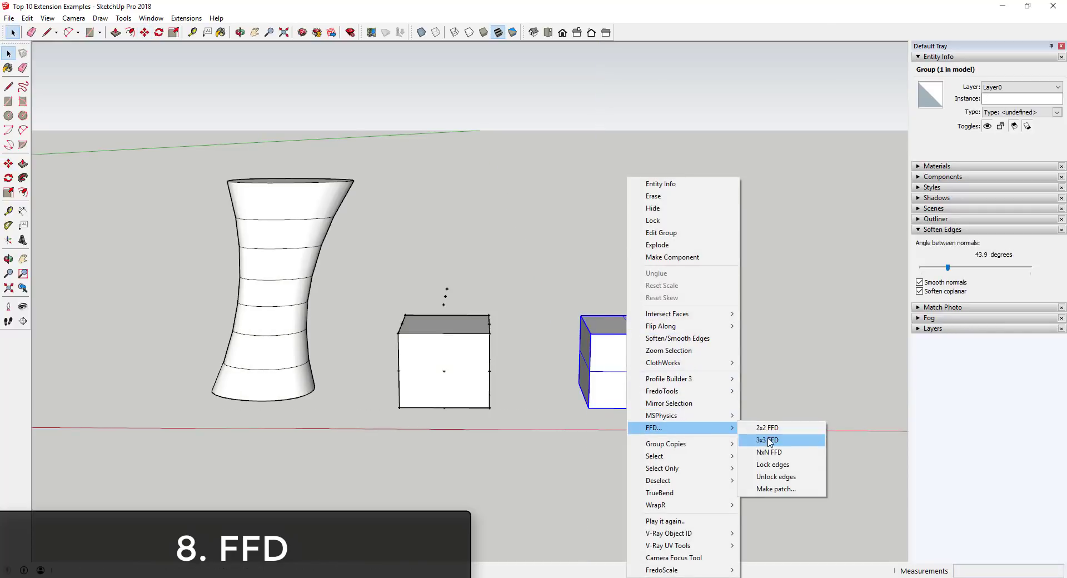
click(768, 440)
scroll(629, 327, up, 2)
- Raise the middle row of top control points on the subdivided box to form a ridge
double_click(629, 326)
middle_drag(629, 325, 617, 332)
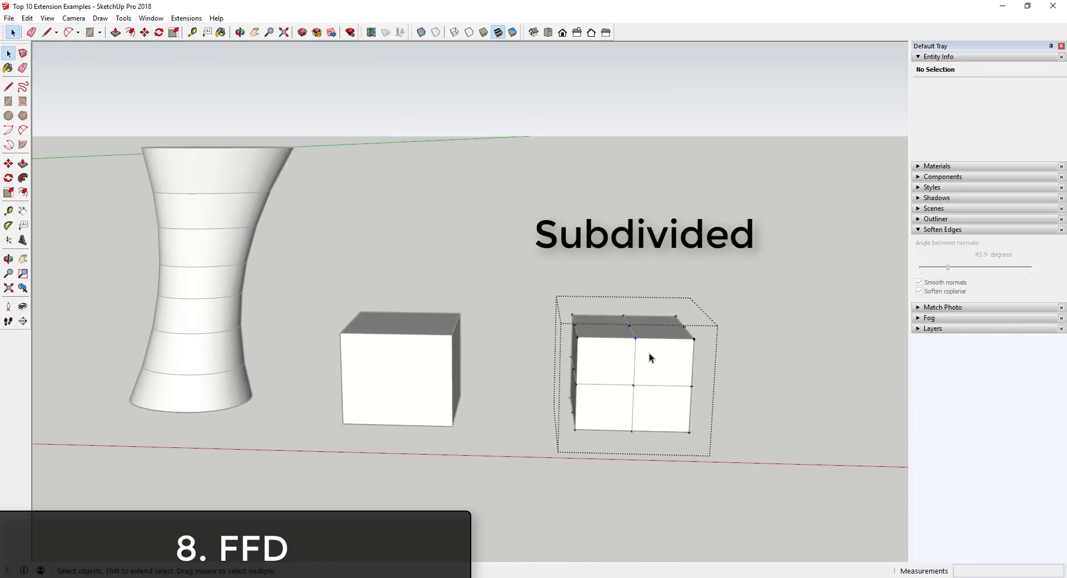
drag(638, 339, 640, 299)
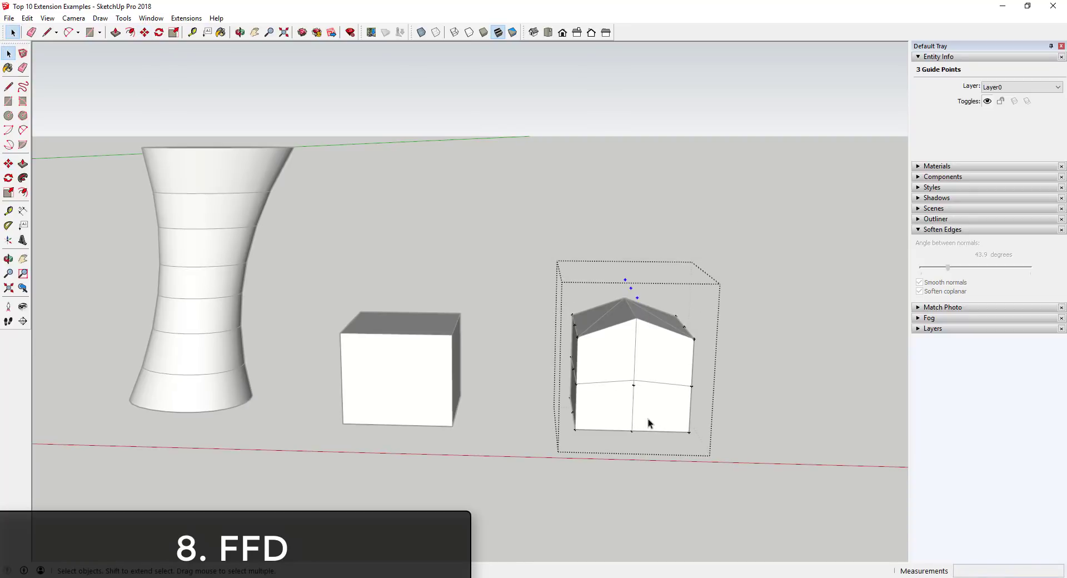
middle_drag(648, 422, 588, 358)
drag(684, 459, 710, 457)
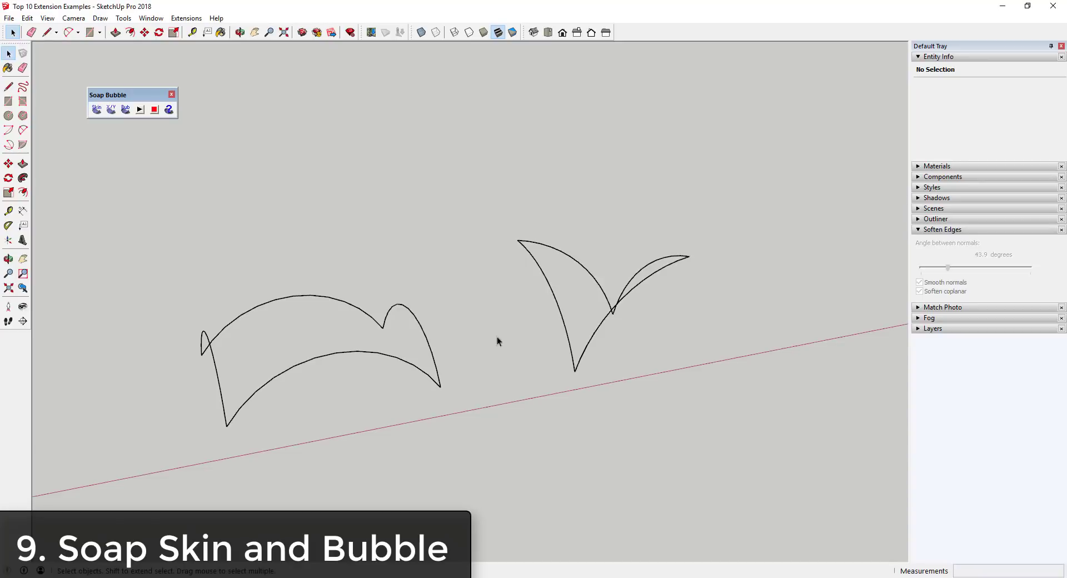
middle_drag(496, 336, 506, 356)
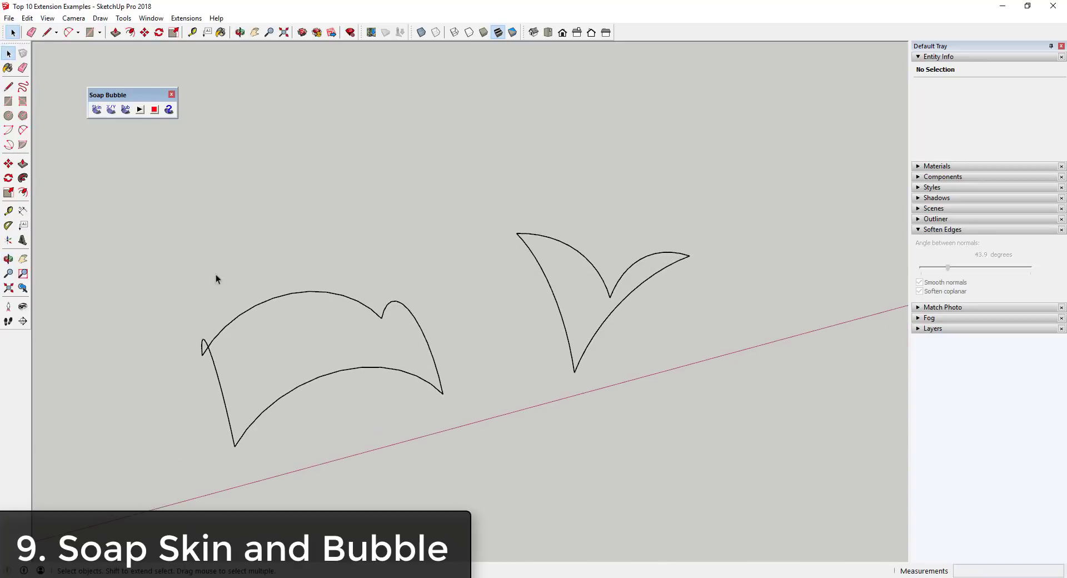
- Generate a soap skin with 20 divisions across the closed loop of four upright arcs
drag(478, 468, 478, 468)
click(97, 109)
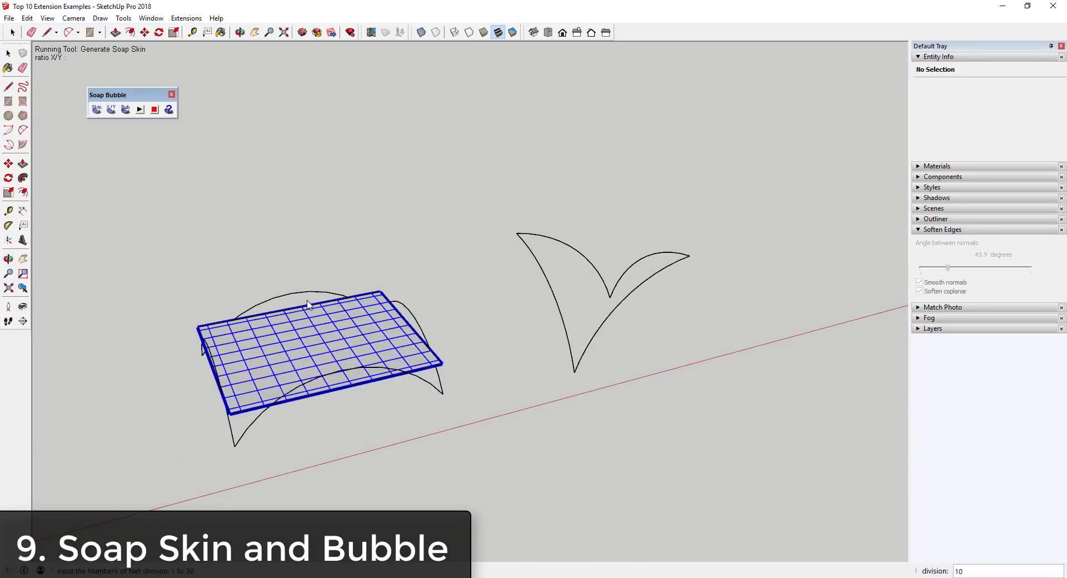
text(20)
key(Return)
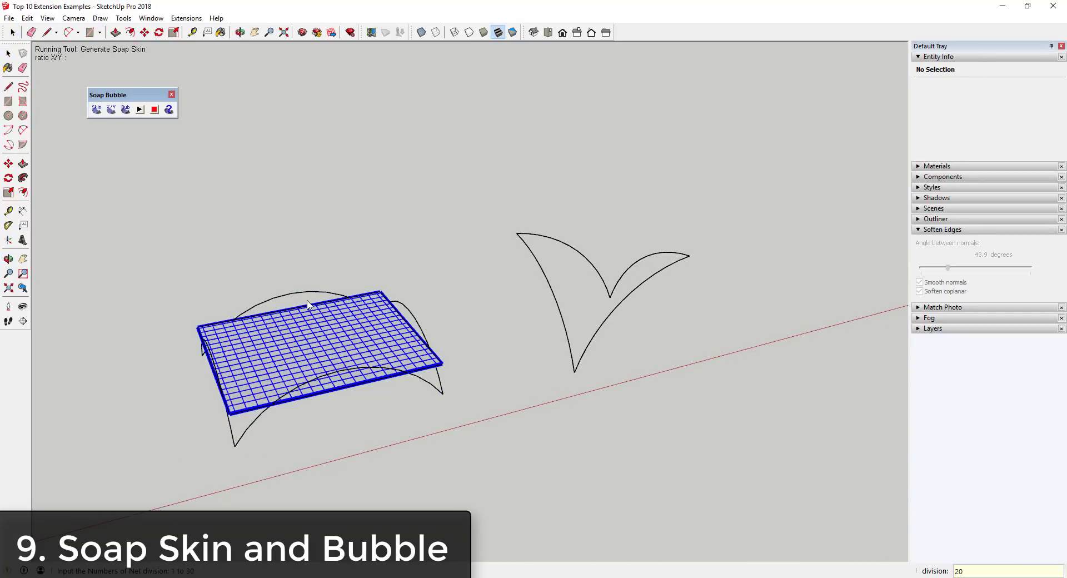
middle_drag(340, 389, 341, 358)
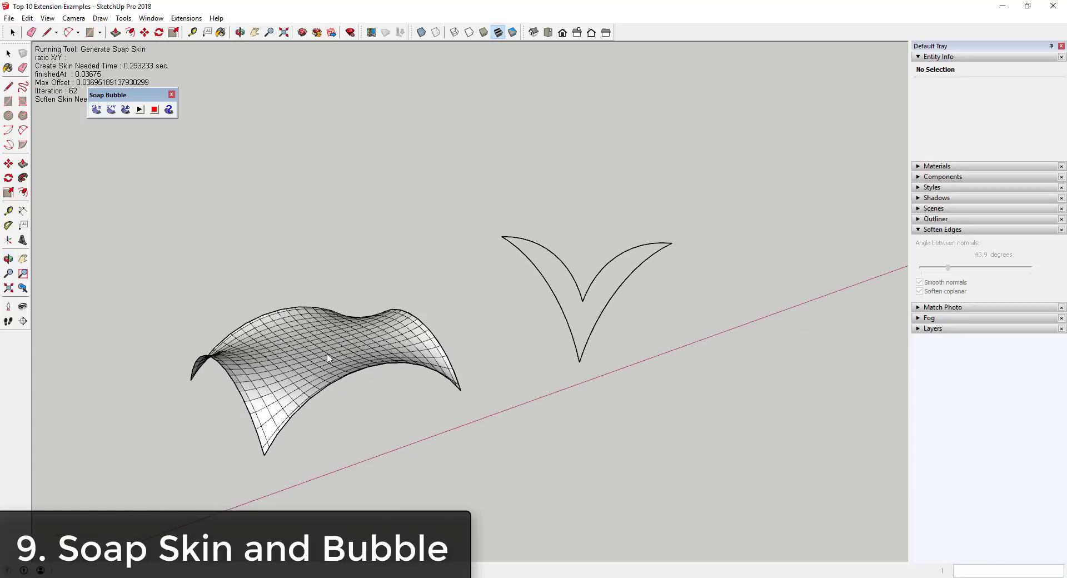
- Set the soap skin's X/Y ratio to 15.0
click(328, 355)
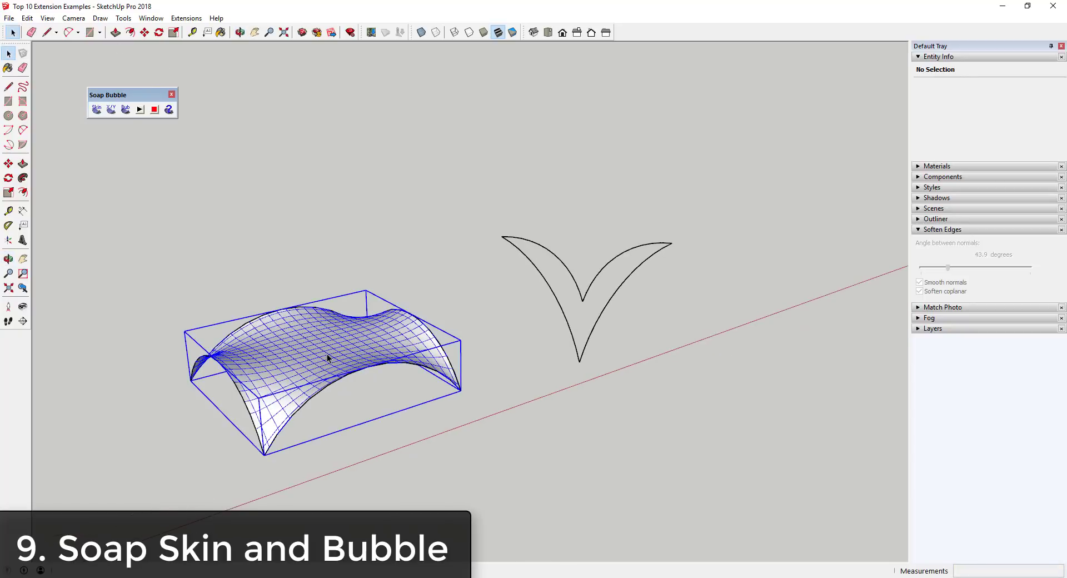
click(112, 110)
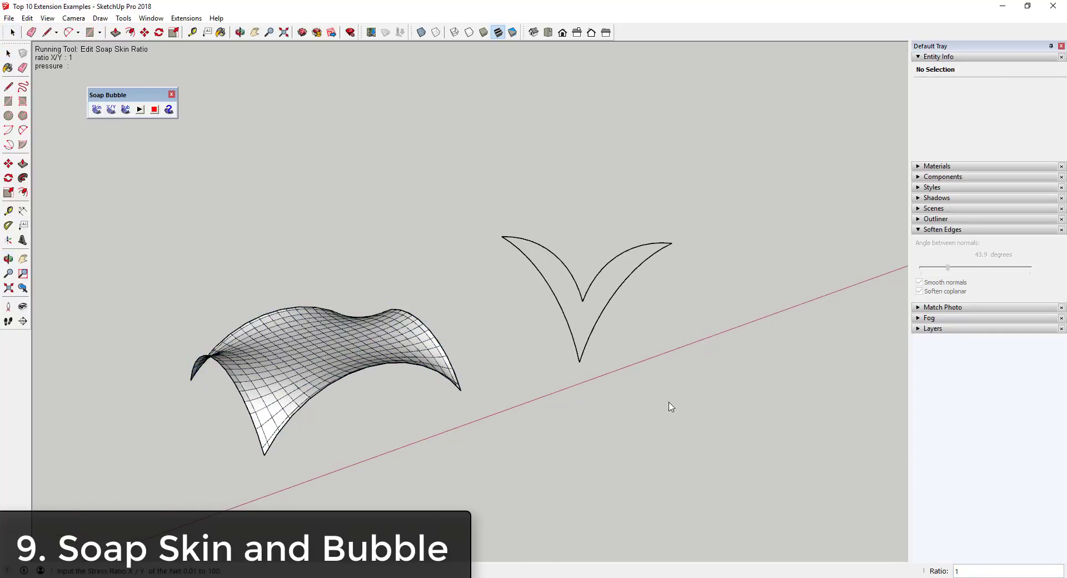
text(5.0)
key(Return)
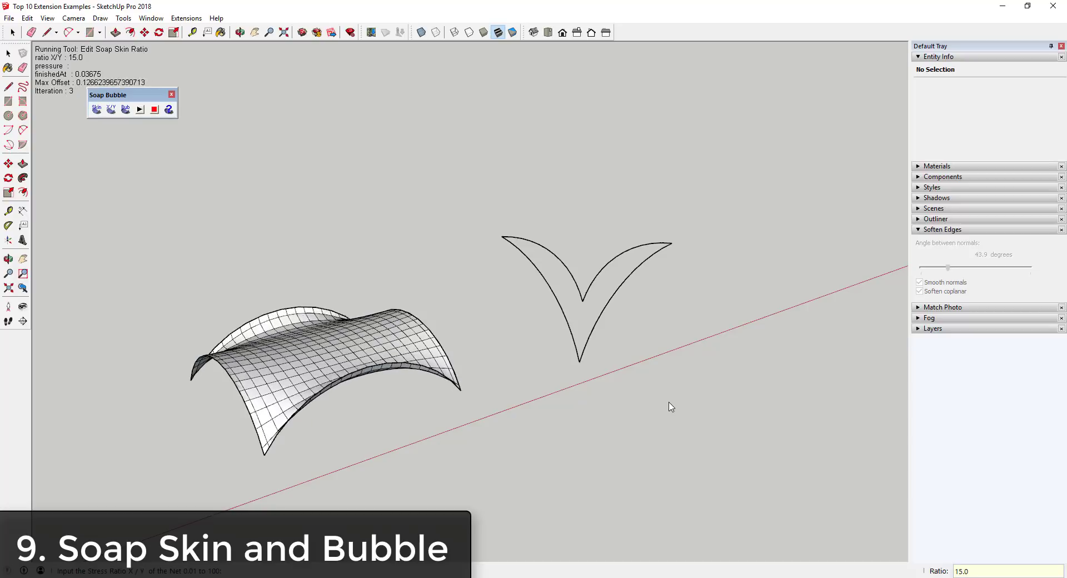
- Generate a soap skin with the default division count across the V-shaped loop of curves
middle_drag(671, 408, 435, 195)
key(space)
drag(491, 208, 695, 405)
click(96, 109)
key(Return)
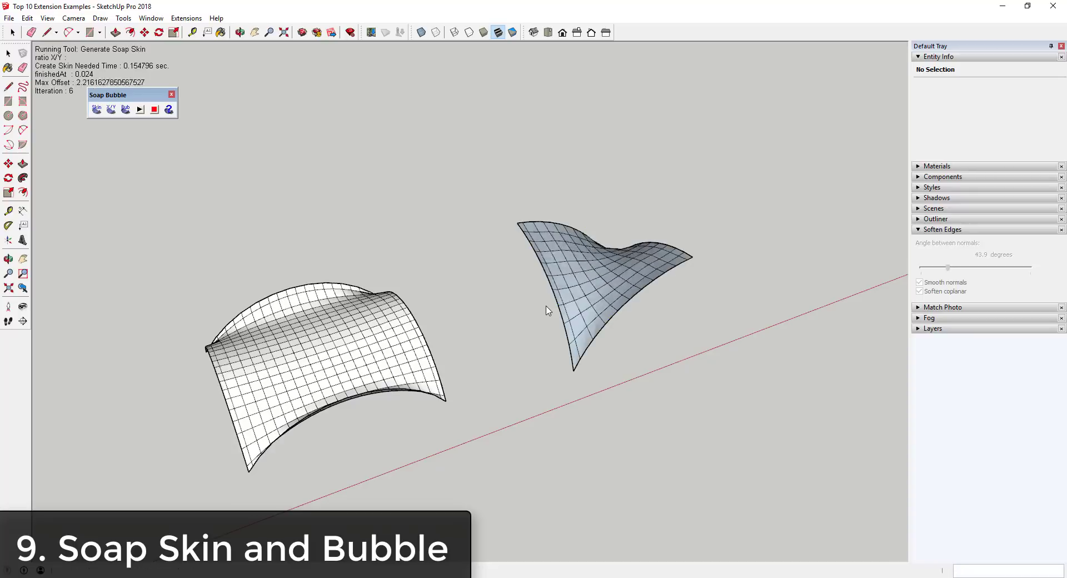
- Select the V-shaped soap skin and open its X/Y ratio for editing
middle_drag(549, 305, 602, 292)
scroll(603, 282, up, 3)
key(space)
click(601, 294)
scroll(593, 273, down, 2)
click(112, 110)
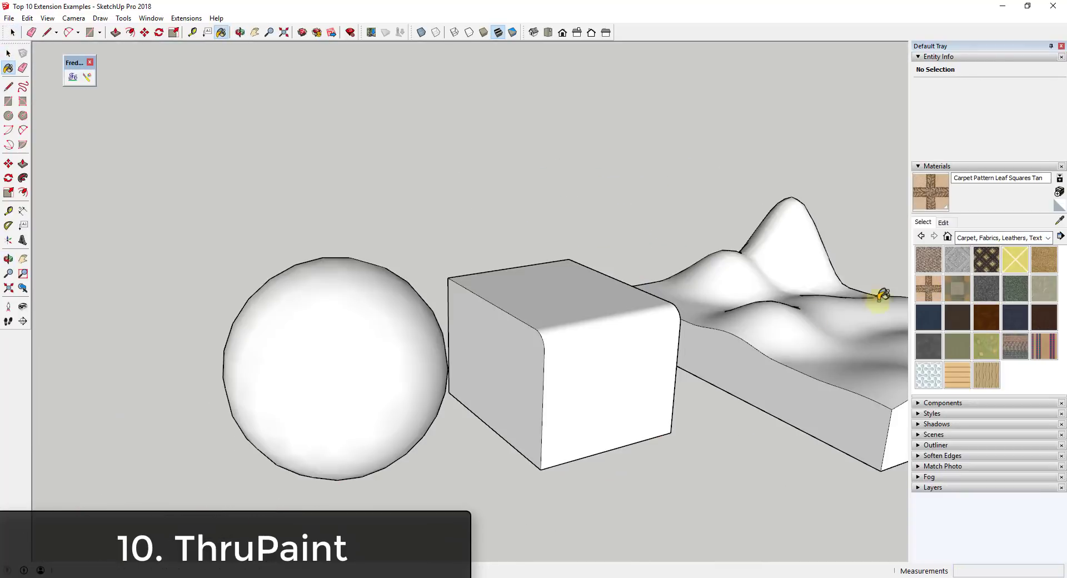
- Paint the sphere with the Carpet Pattern Leaf Squares Tan material
click(314, 322)
scroll(322, 298, down, 2)
key(space)
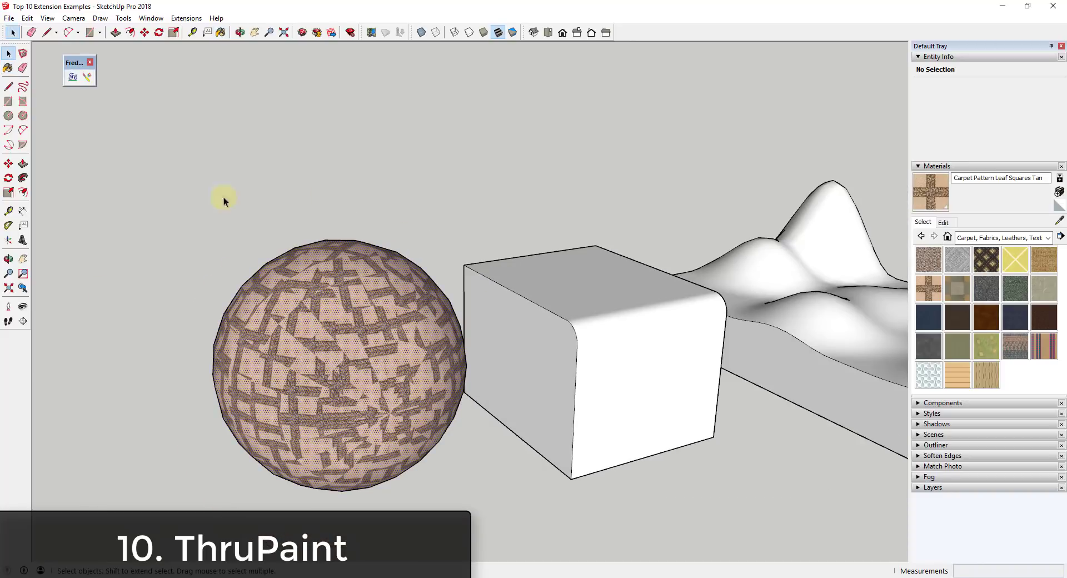
- Sample the sphere's carpet material with ThruPaint and repaint the sphere using QuadMesh mapping
click(86, 78)
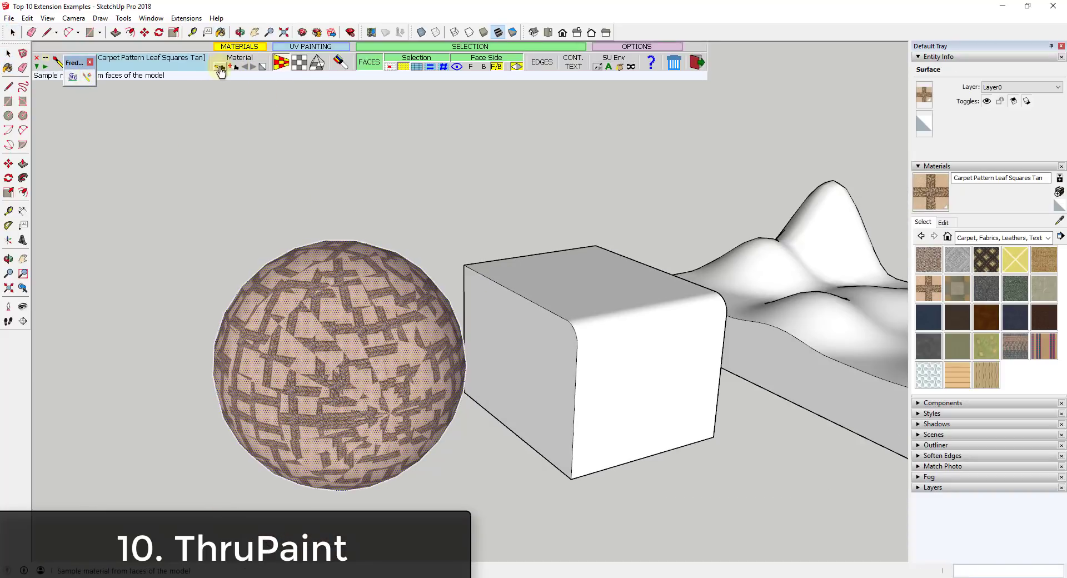
click(349, 300)
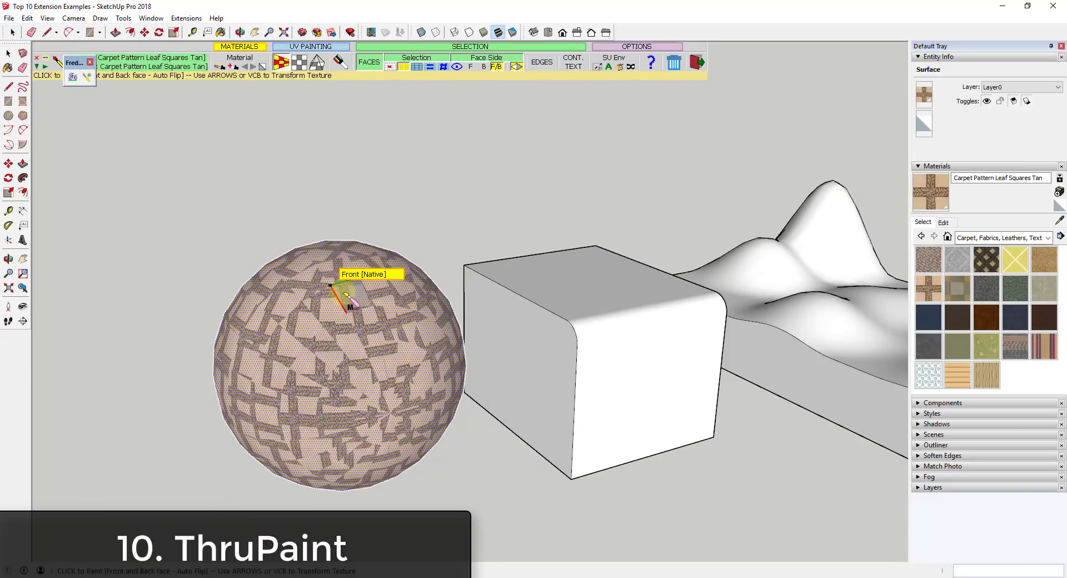
click(345, 294)
middle_drag(342, 303, 540, 307)
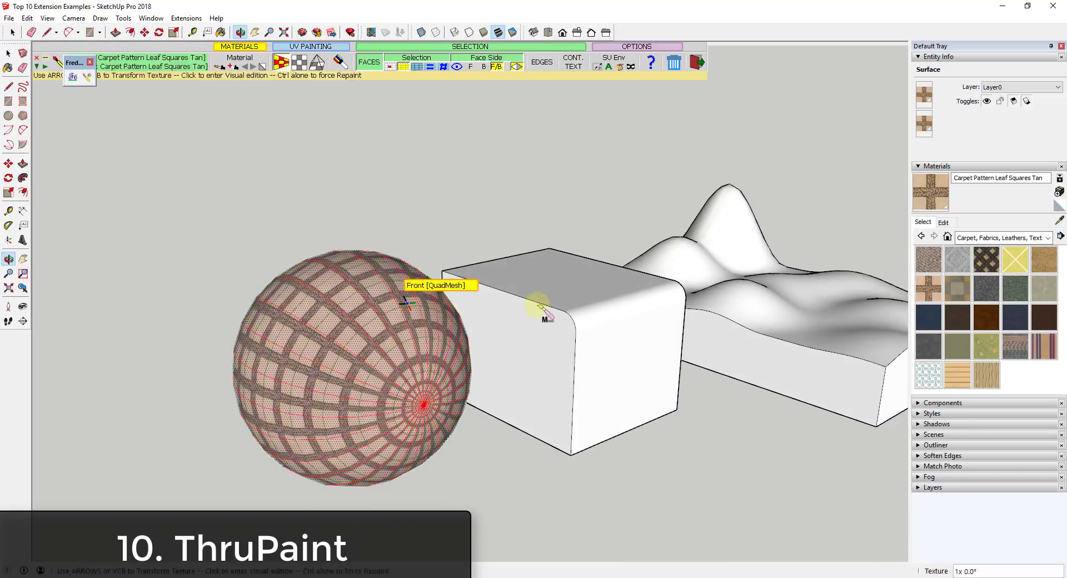
- Paint the rounded box's upper, curved and front faces with Ornate Tile 01 from the Tile materials
click(998, 238)
click(973, 347)
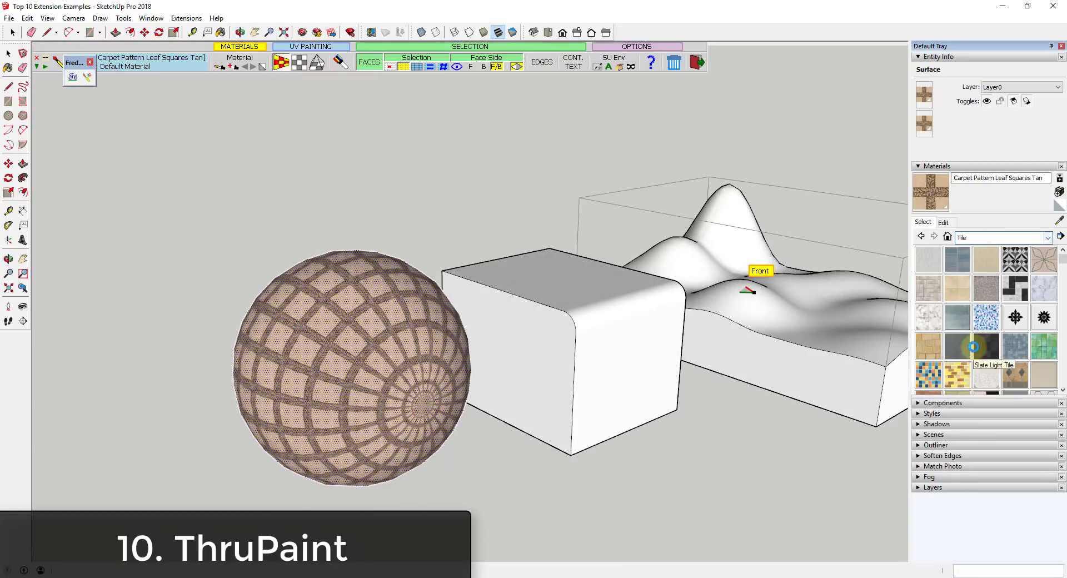
click(1015, 319)
key(space)
click(1009, 321)
click(676, 320)
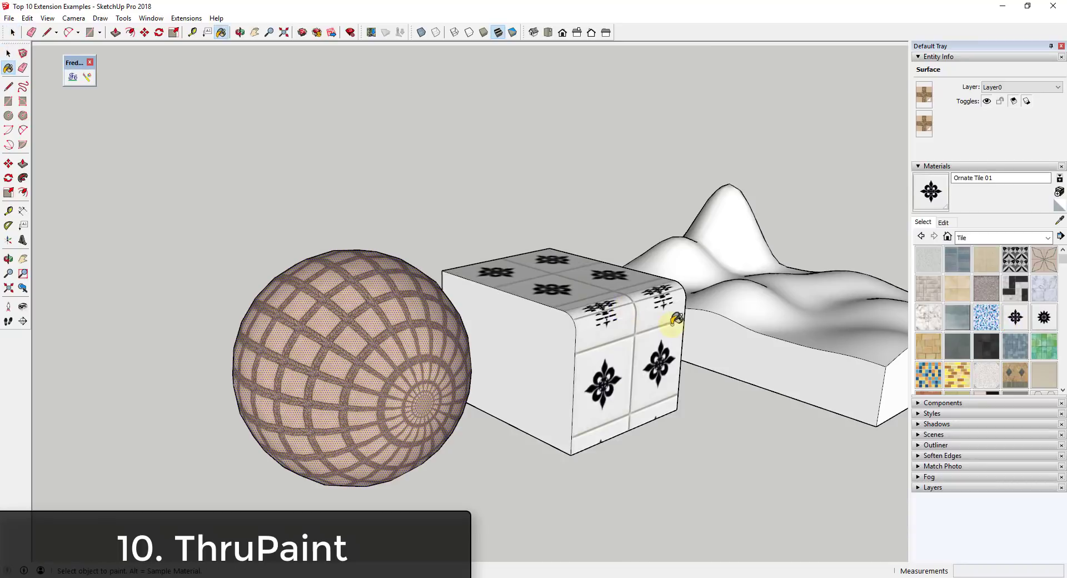
middle_drag(676, 319, 662, 311)
scroll(662, 312, up, 4)
key(space)
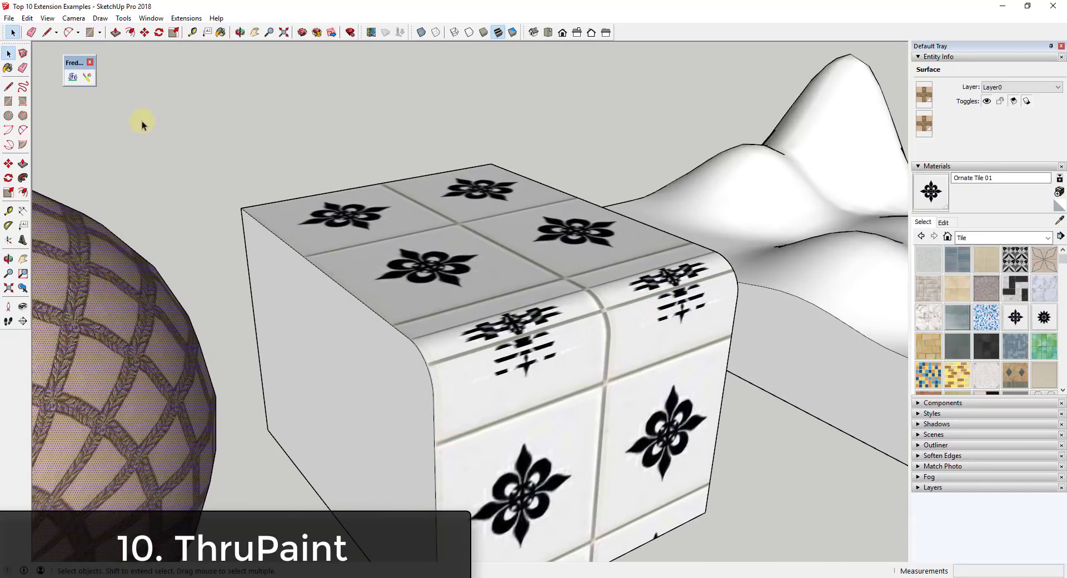
- Repaint the box with ThruPaint so the ornate tile wraps continuously over the rounded edge
click(88, 77)
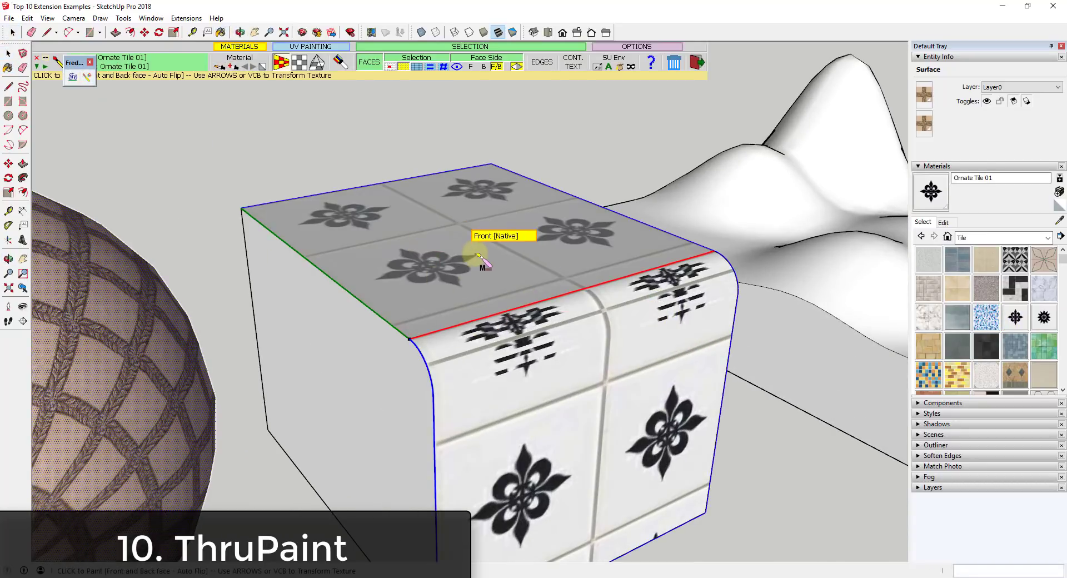
click(517, 306)
key(space)
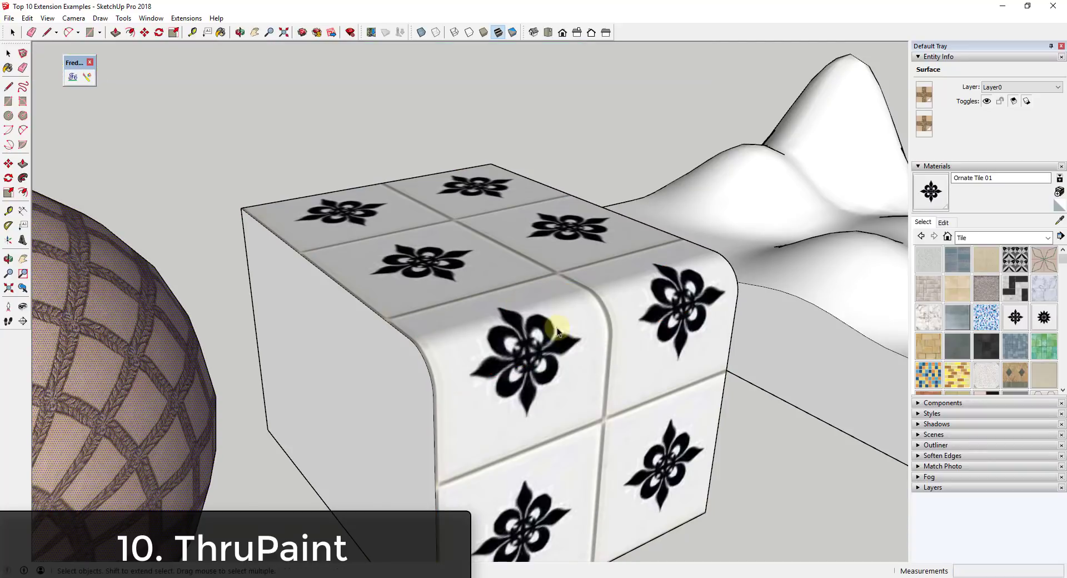
key(a)
key(space)
- Paint the terrain block with the Tile Checker BW material
scroll(312, 243, down, 5)
middle_drag(550, 234, 445, 252)
scroll(445, 252, up, 2)
scroll(1010, 286, down, 3)
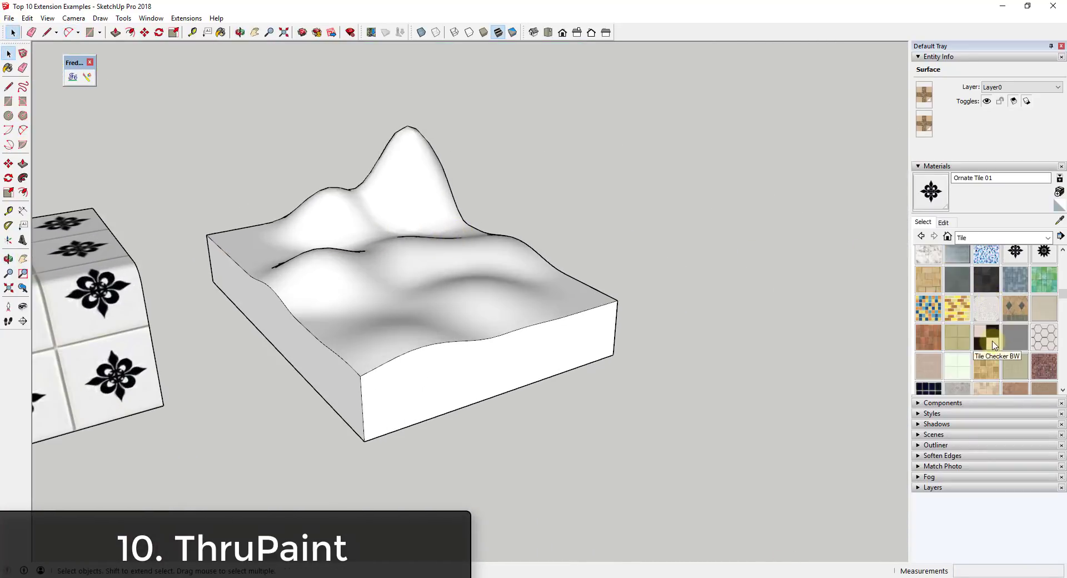
click(987, 337)
click(405, 370)
scroll(373, 297, up, 2)
scroll(376, 295, up, 1)
key(space)
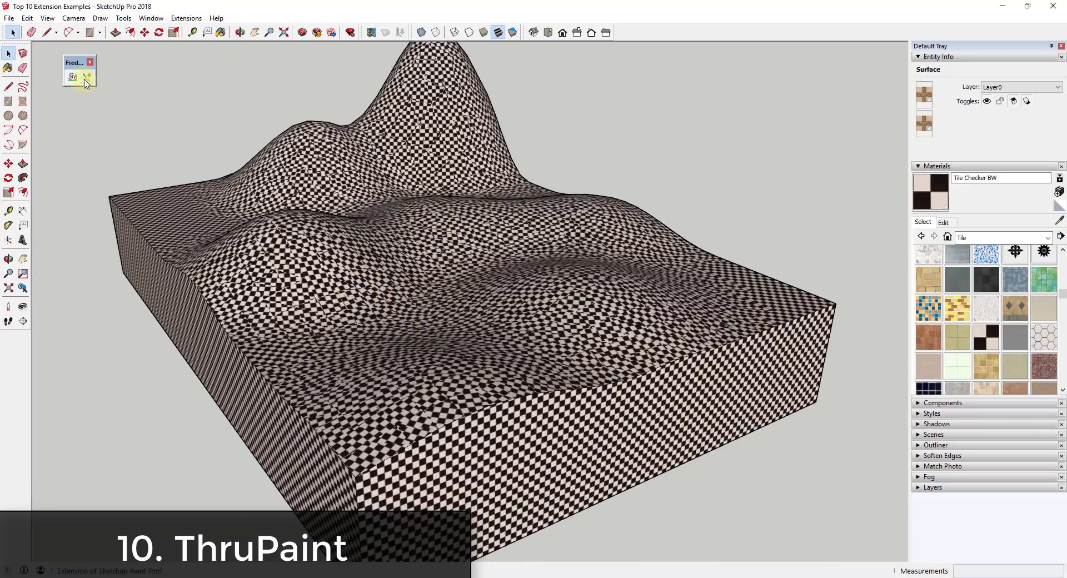
- Try to remap the checker texture on the terrain's upper surface with ThruPaint
click(86, 79)
click(411, 253)
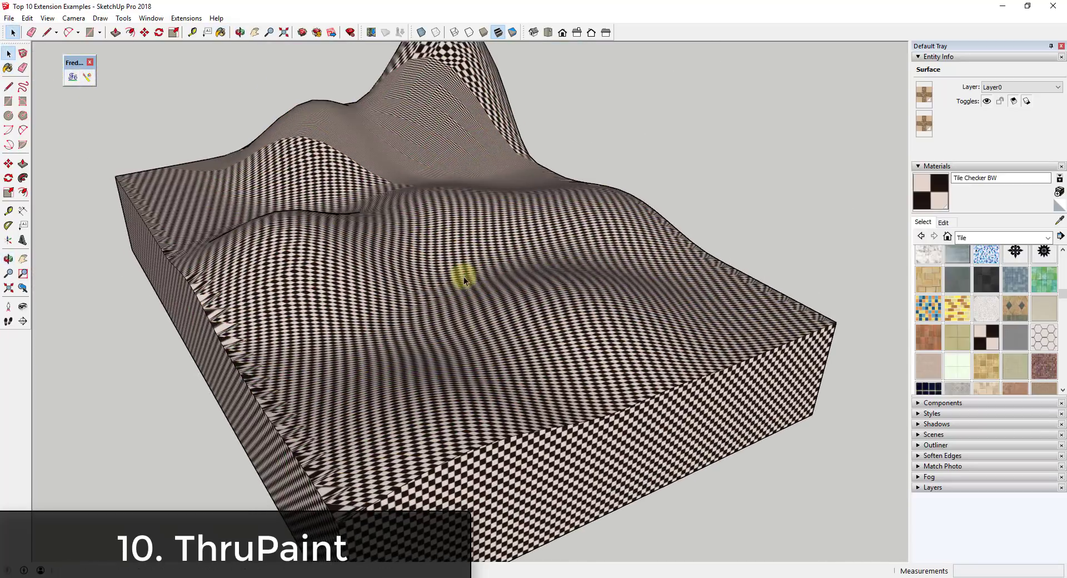
click(464, 275)
- Repaint the terrain's upper surface with the checker tile using ThruPaint's UV projection
click(87, 77)
click(417, 305)
key(space)
click(656, 145)
middle_drag(398, 233, 442, 99)
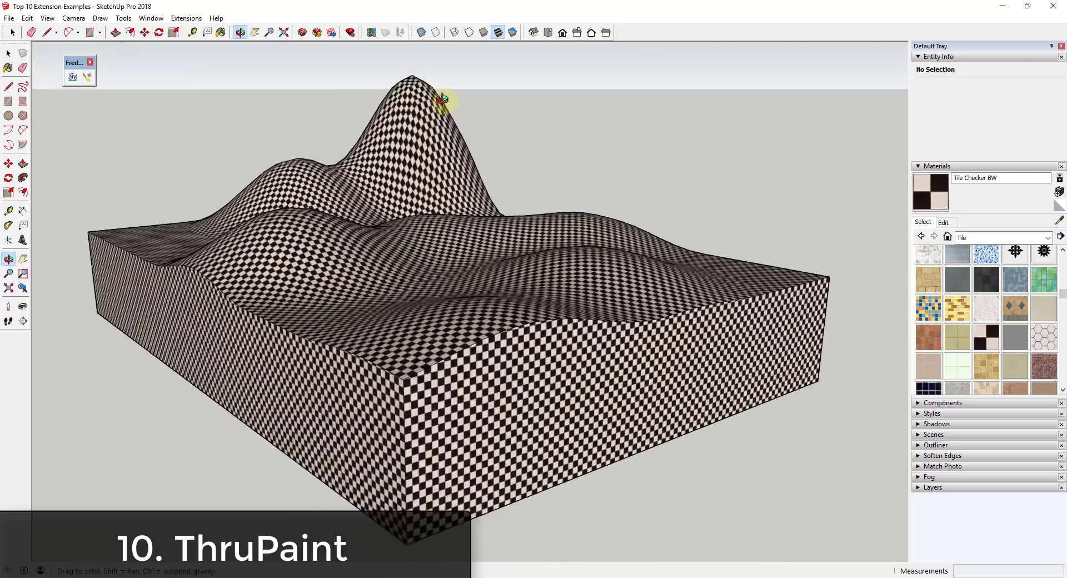
- Enlarge the terrain's projected checker texture to a scale of about -2.17x in ThruPaint's visual mode
scroll(398, 327, up, 3)
scroll(452, 267, down, 3)
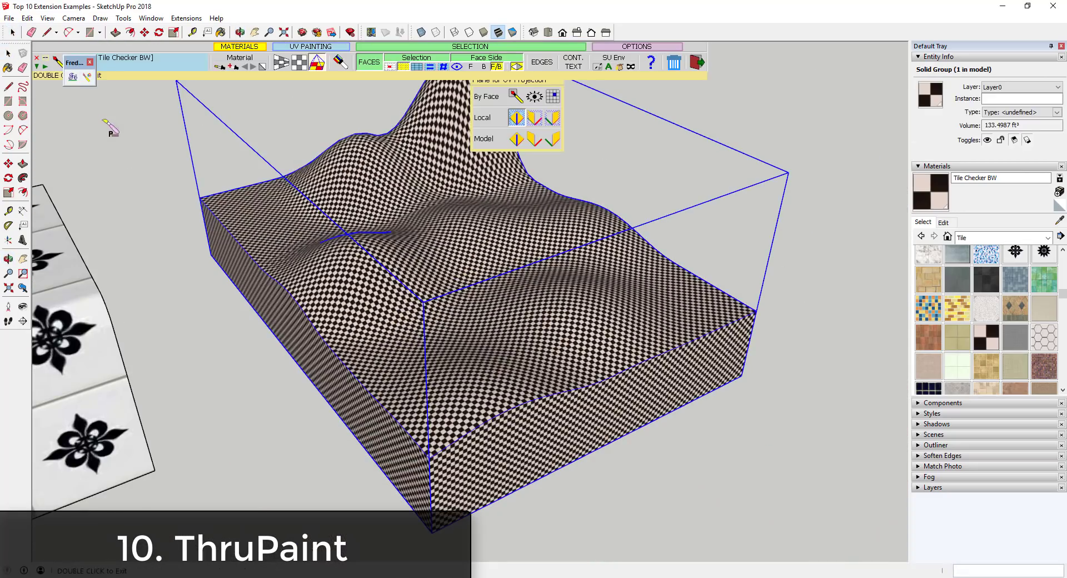
scroll(498, 328, up, 1)
middle_drag(499, 328, 476, 312)
click(476, 312)
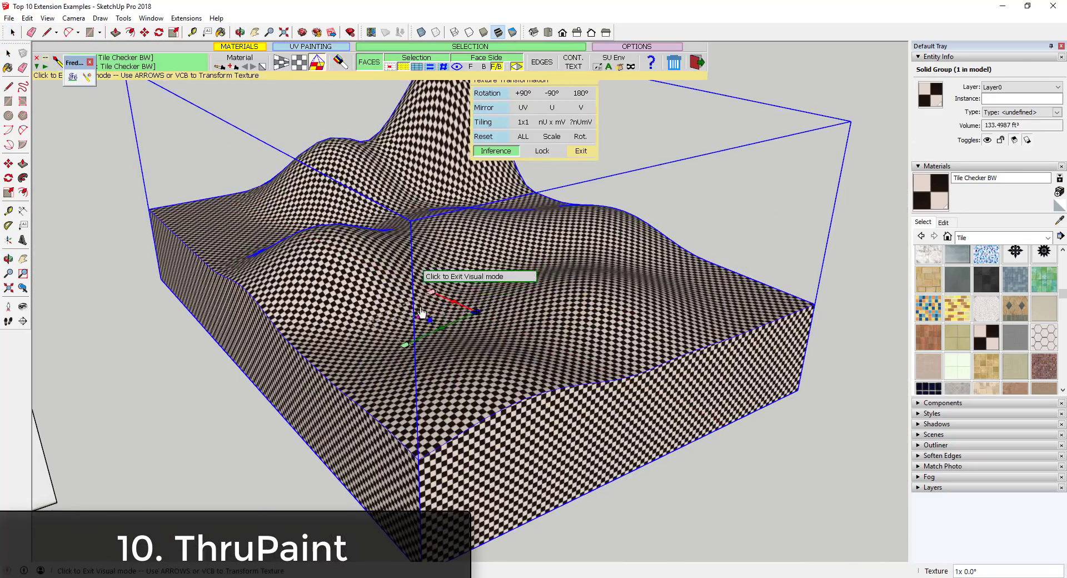
drag(417, 317, 360, 328)
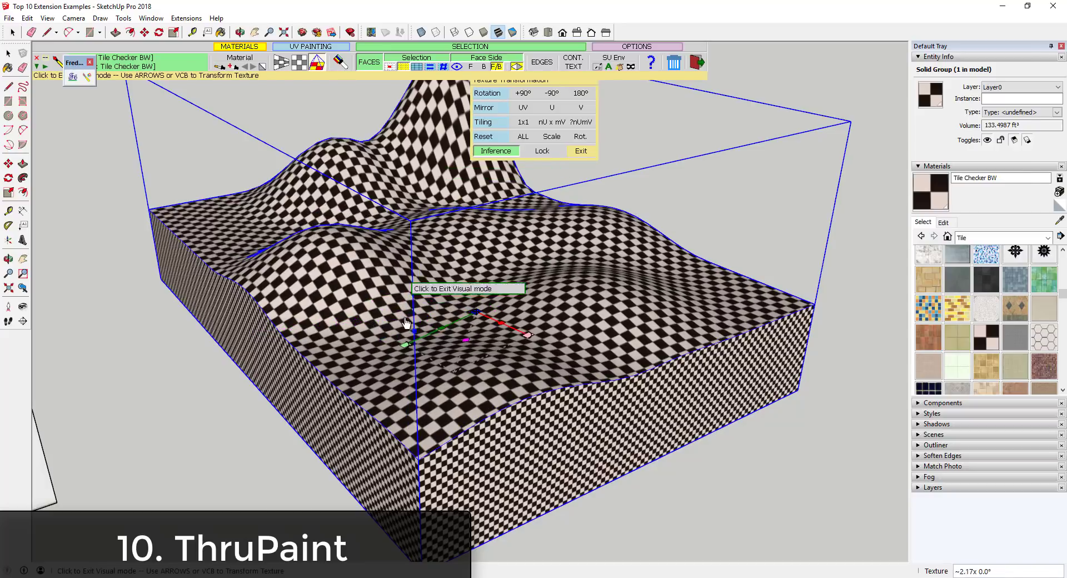